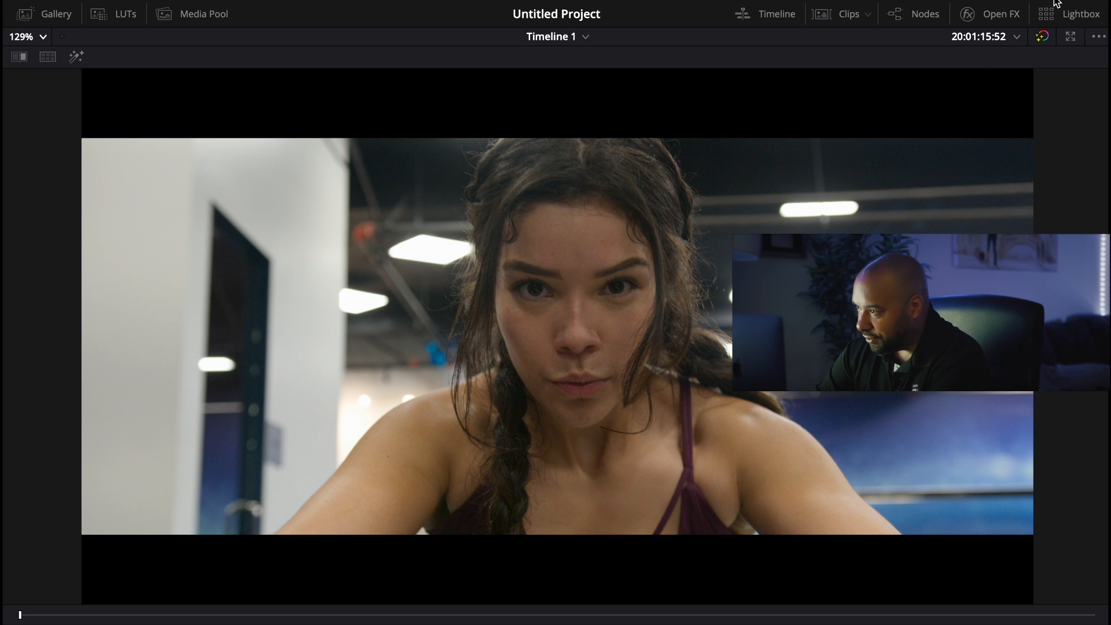
click(1060, 17)
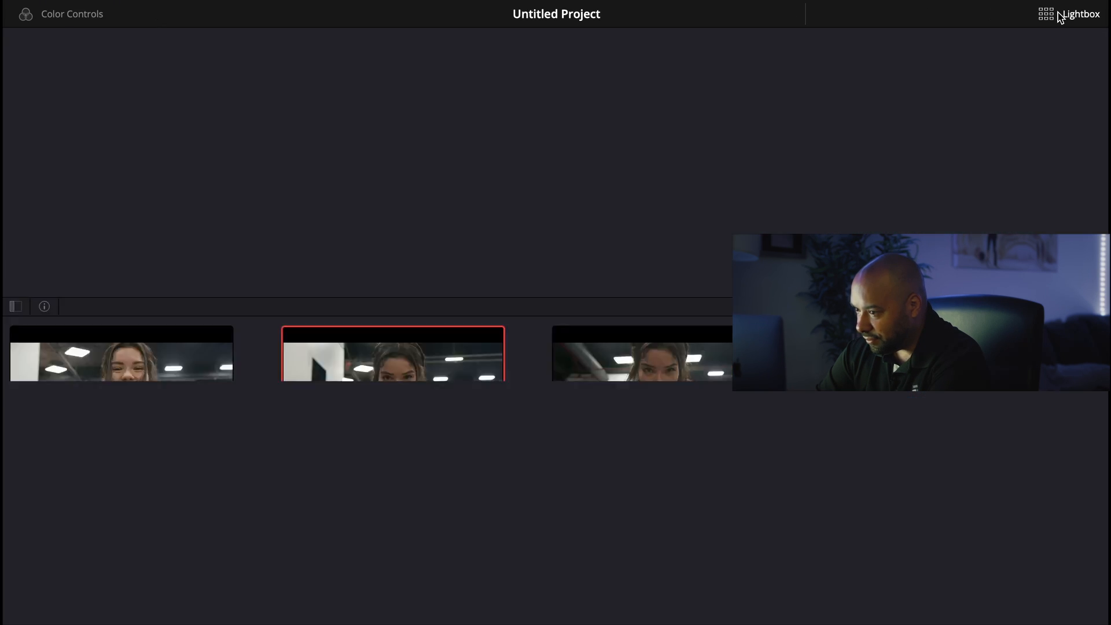
click(1060, 17)
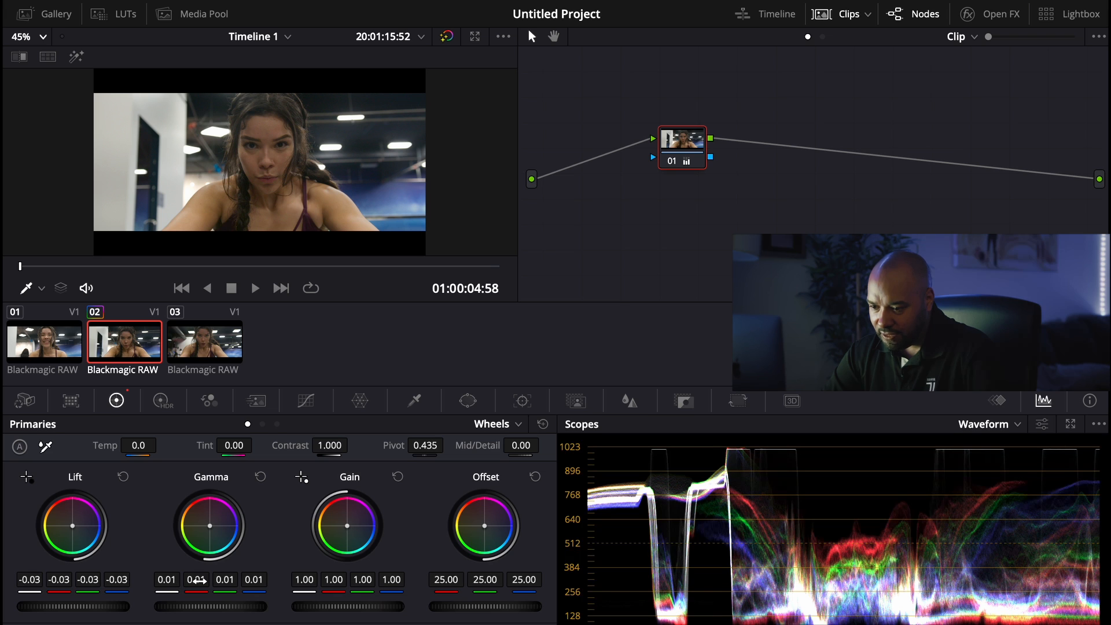
Find the Face Refinement effect in the Open FX library by searching "face" and apply it to node 01.
click(994, 15)
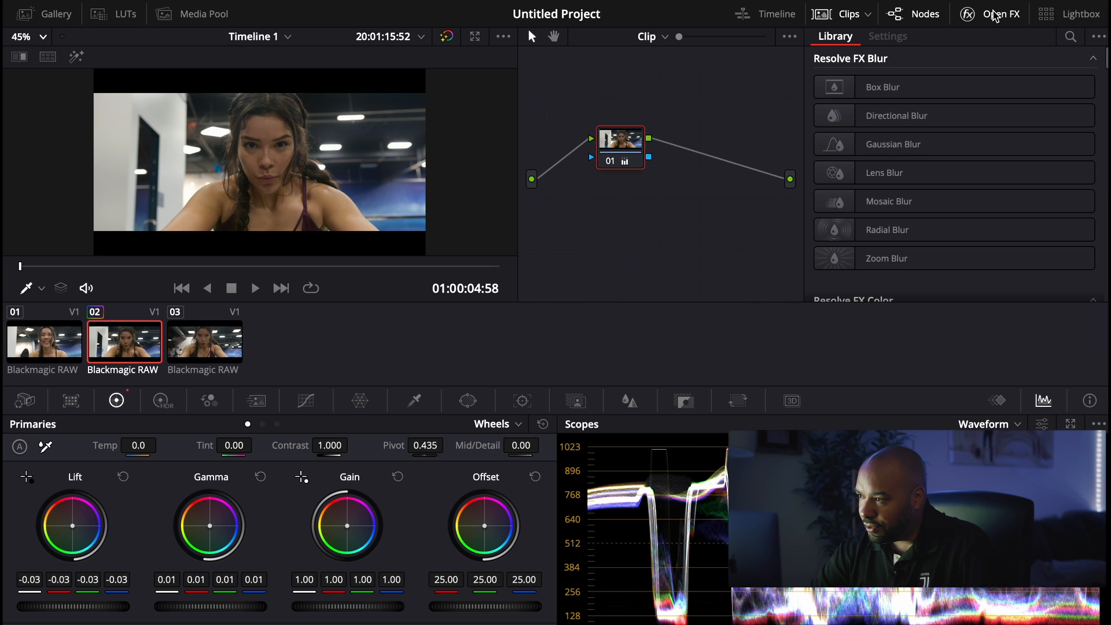
click(1070, 37)
text(face)
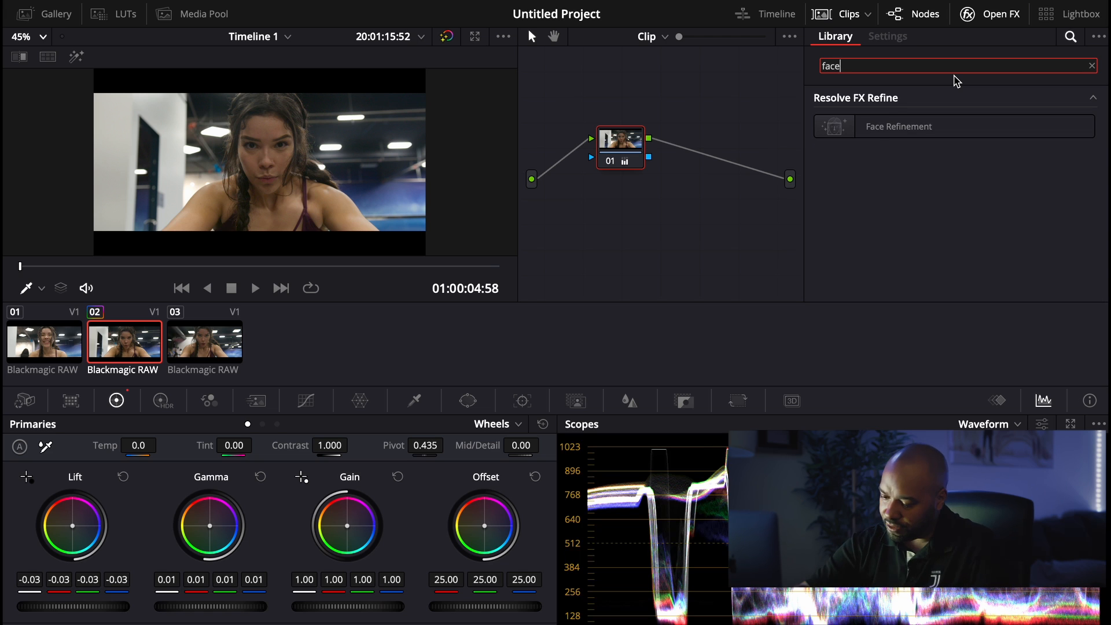
click(917, 122)
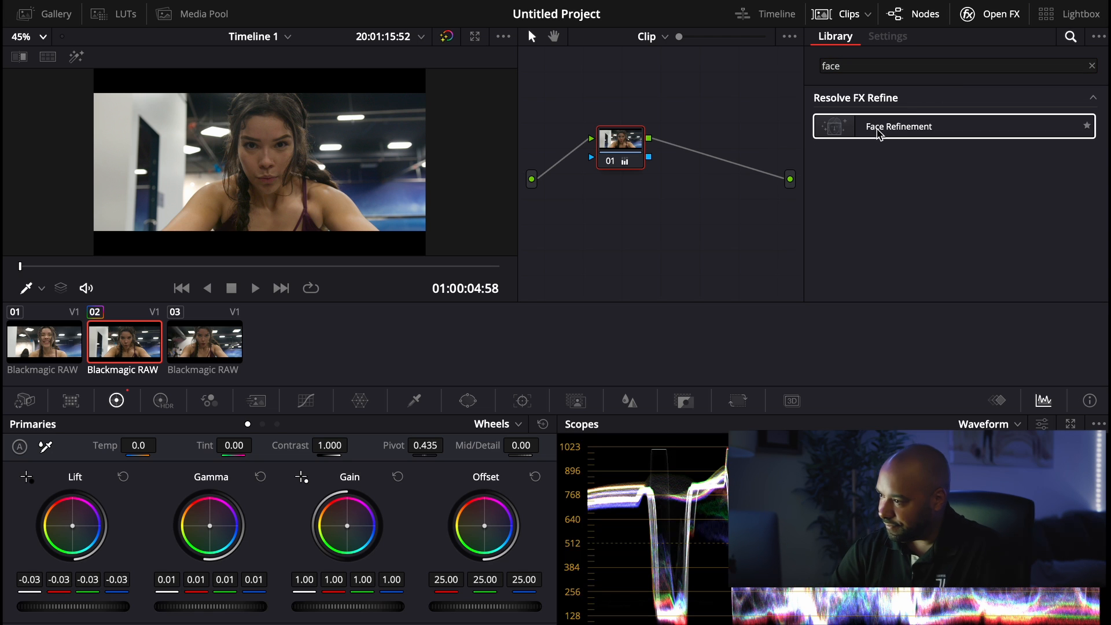
drag(855, 136, 617, 160)
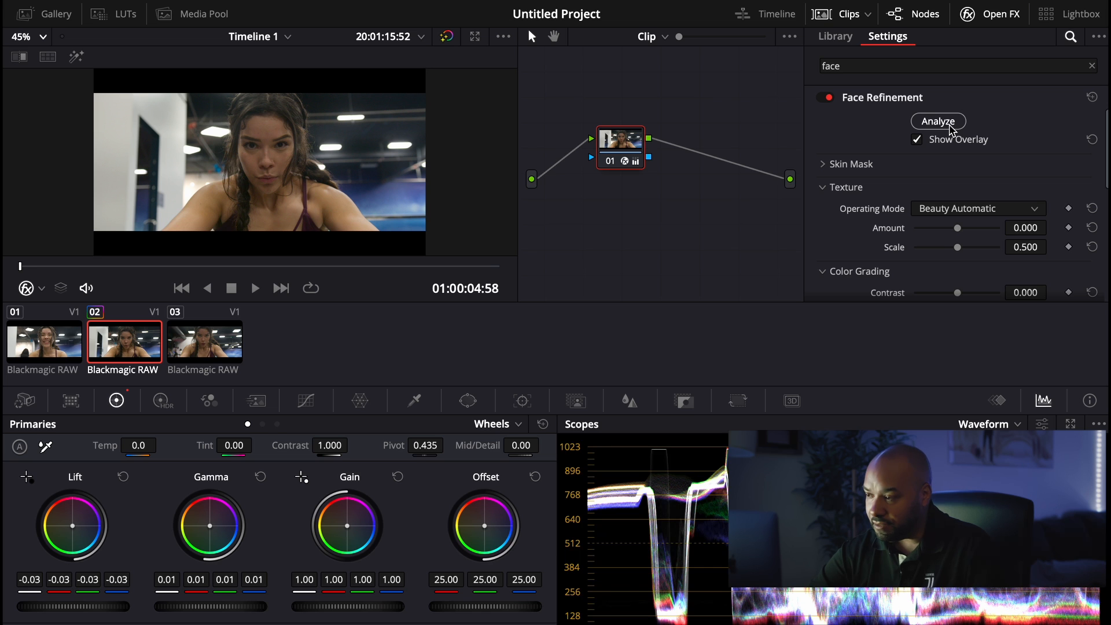
Analyze the face in clip 02 for Face Refinement, return to the clip's start and hide the tracking overlay.
click(949, 126)
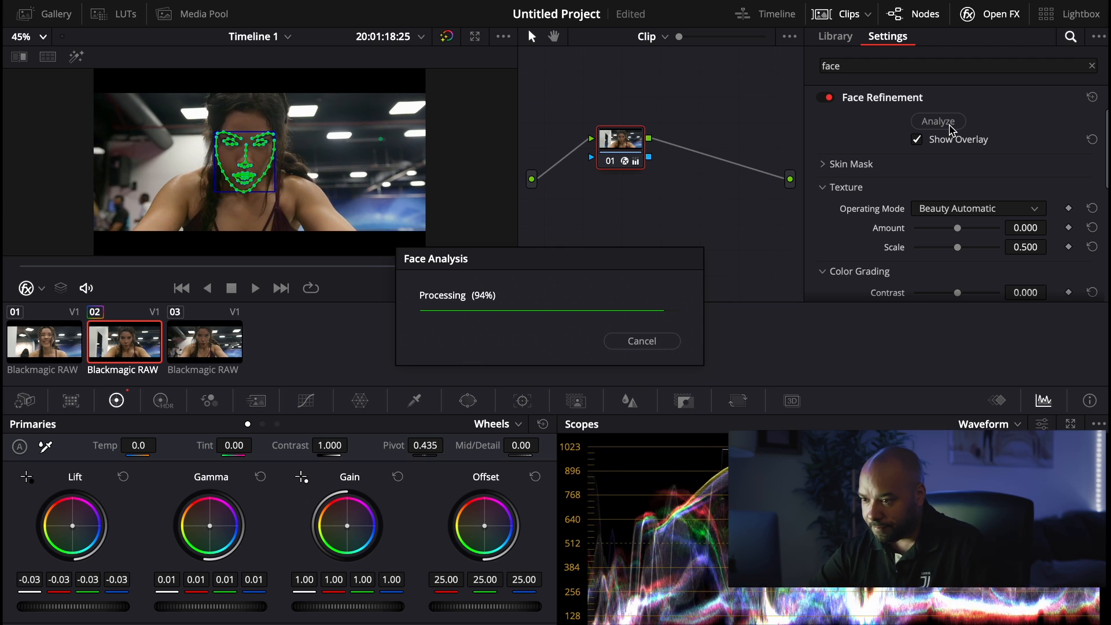
drag(203, 264, 3, 314)
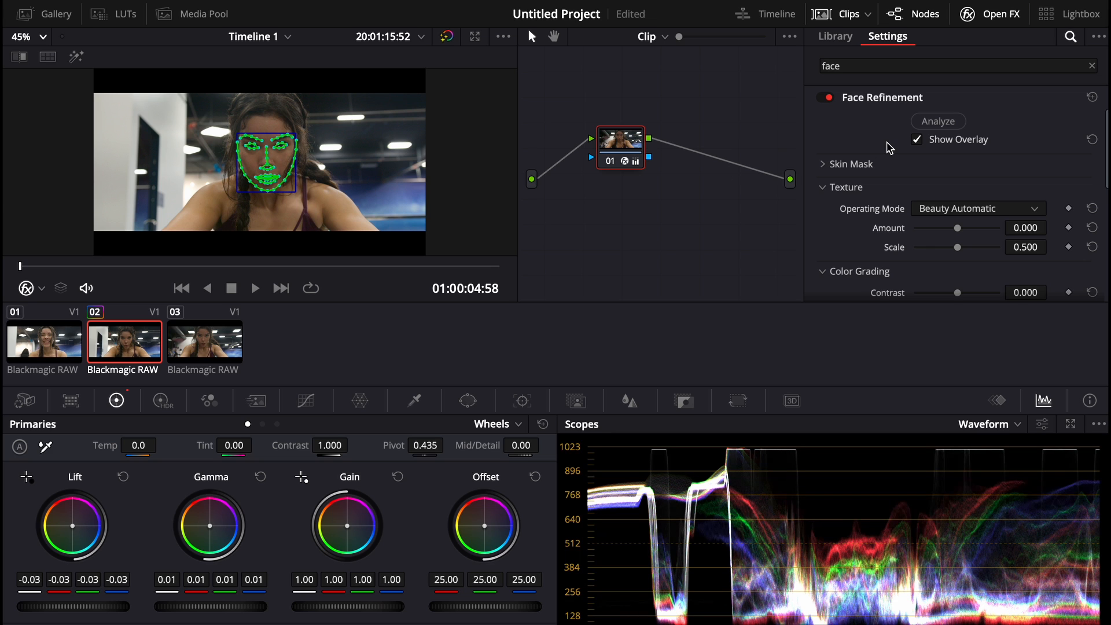
click(914, 140)
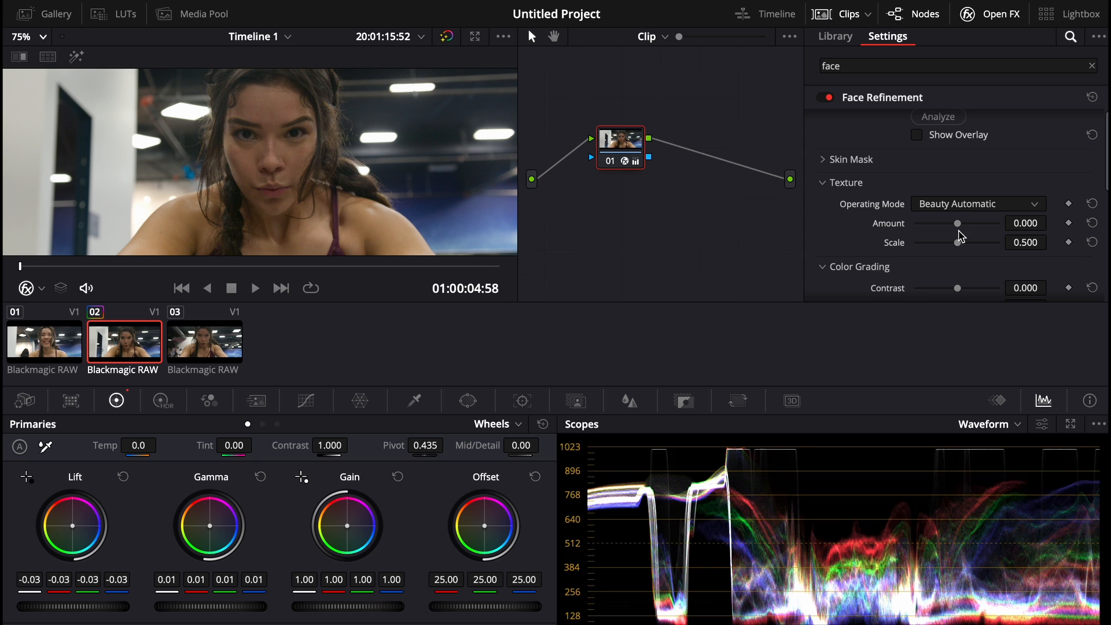
Review the available Texture operating modes, keeping Beauty Automatic selected.
click(964, 208)
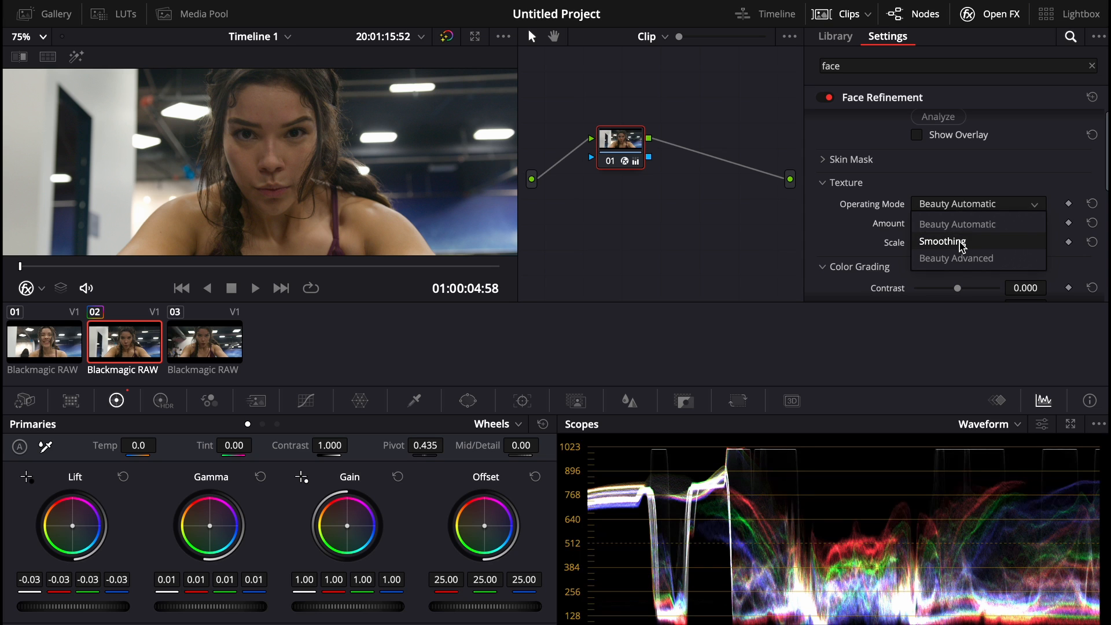
click(961, 225)
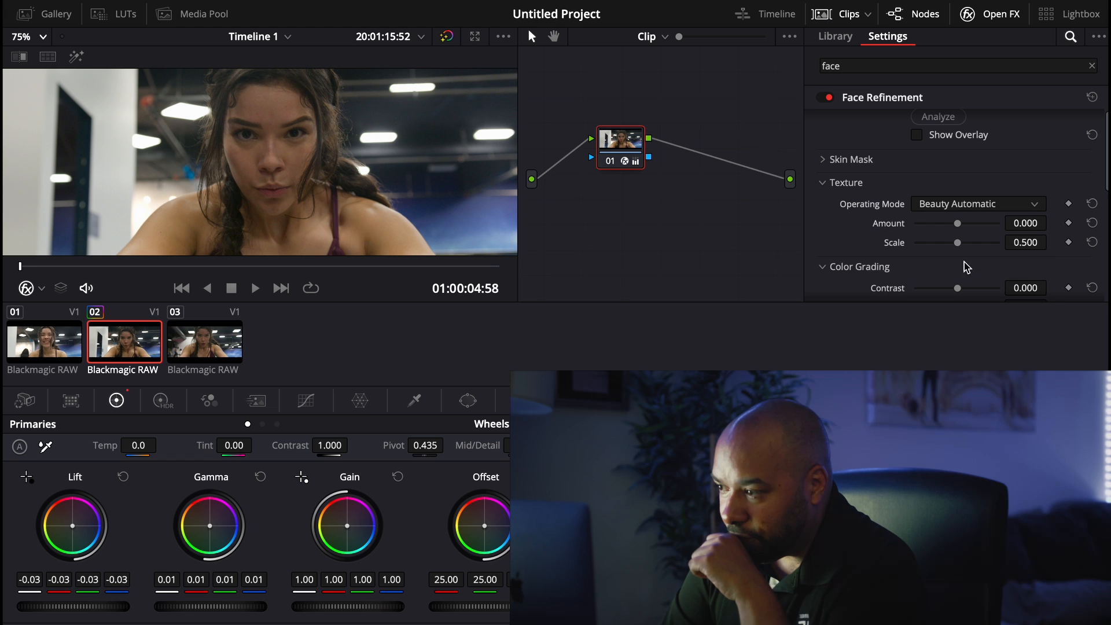
click(964, 208)
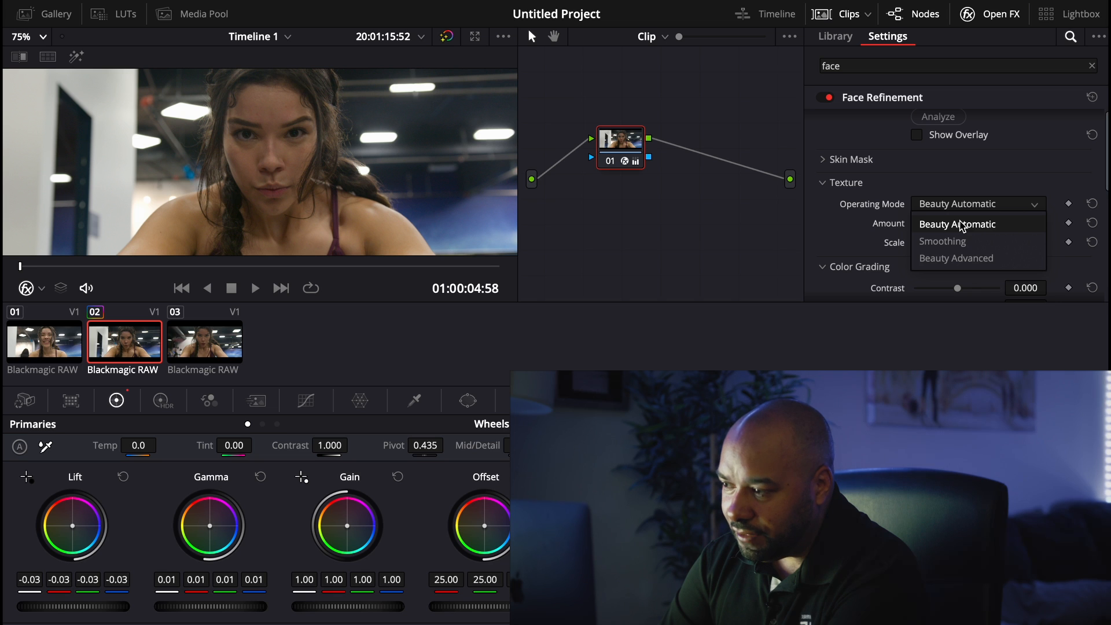
click(960, 225)
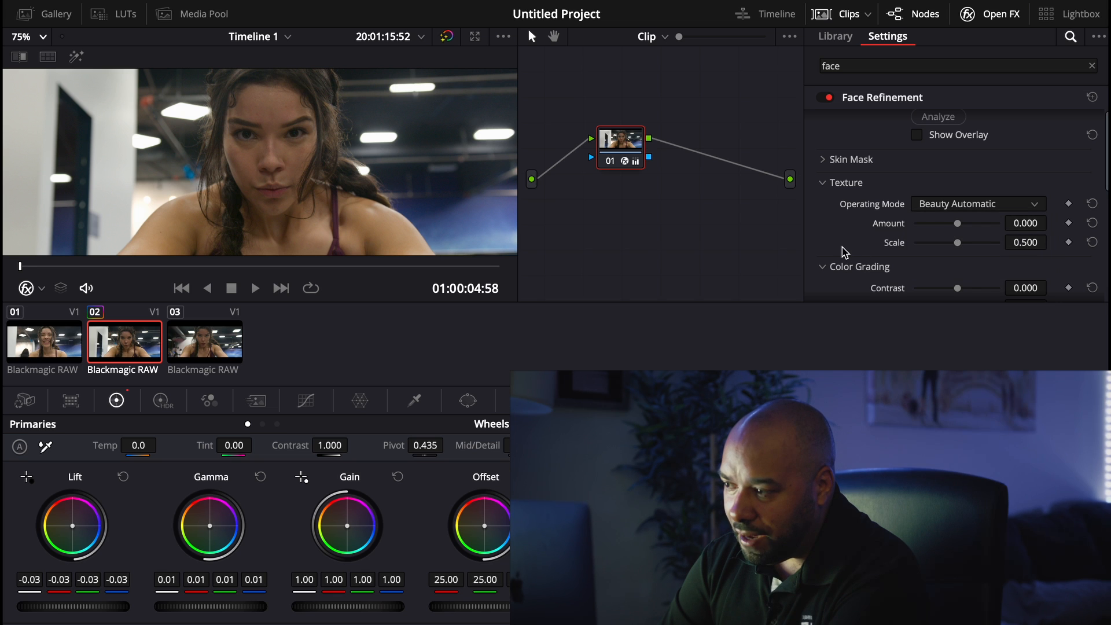
click(956, 206)
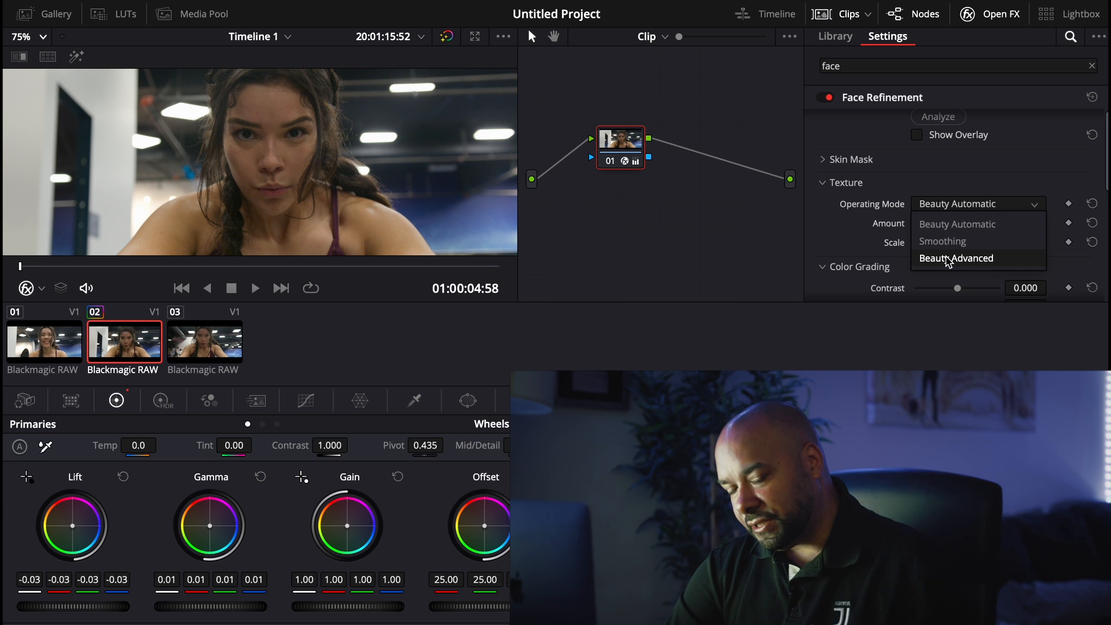
click(833, 254)
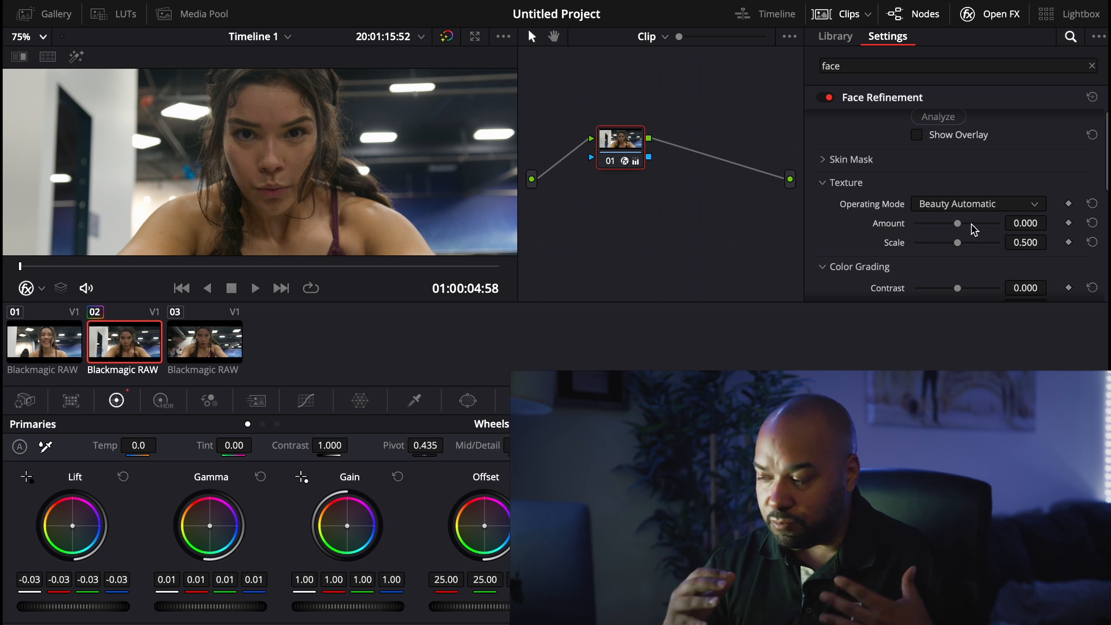
Test the Texture amount at its -1.500 and 1.500 extremes and set it to about 0.343.
drag(960, 224, 825, 246)
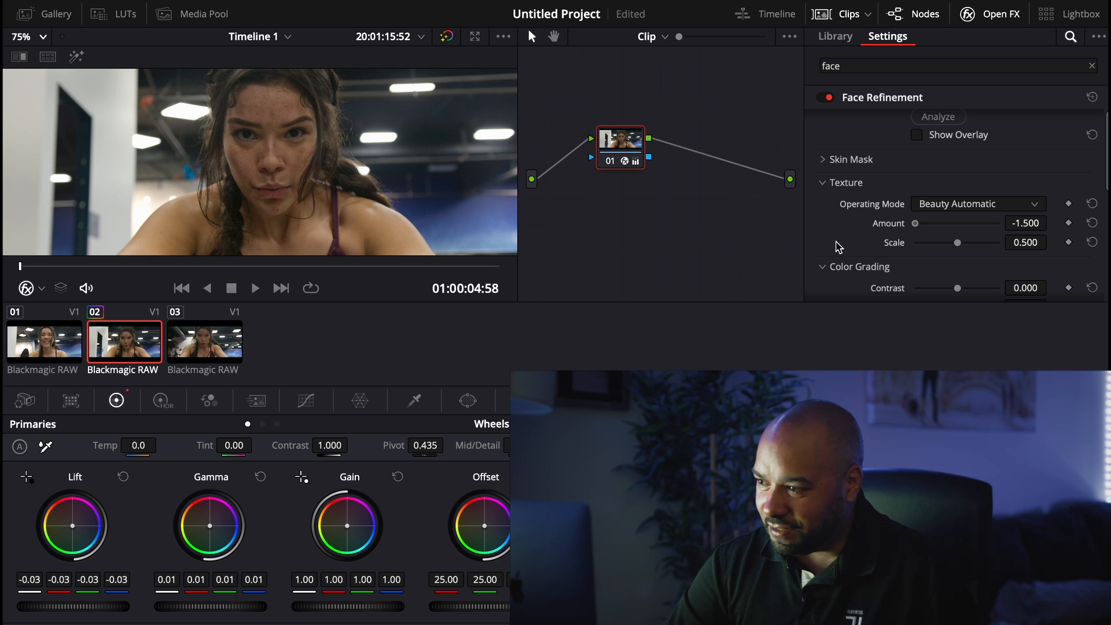
drag(915, 224, 1021, 231)
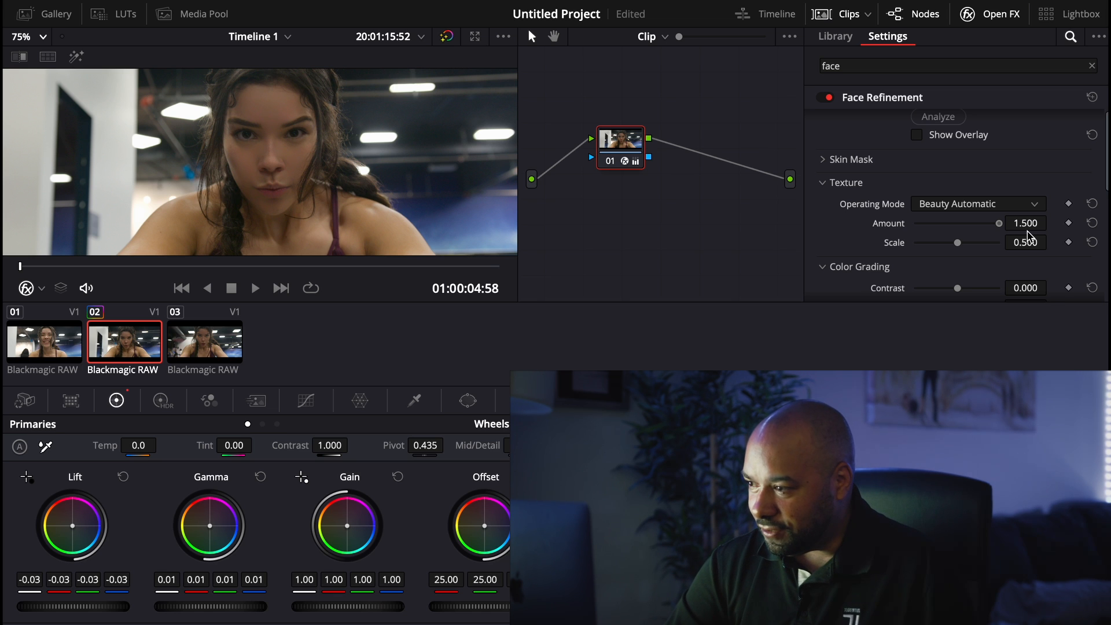
drag(1007, 237, 972, 243)
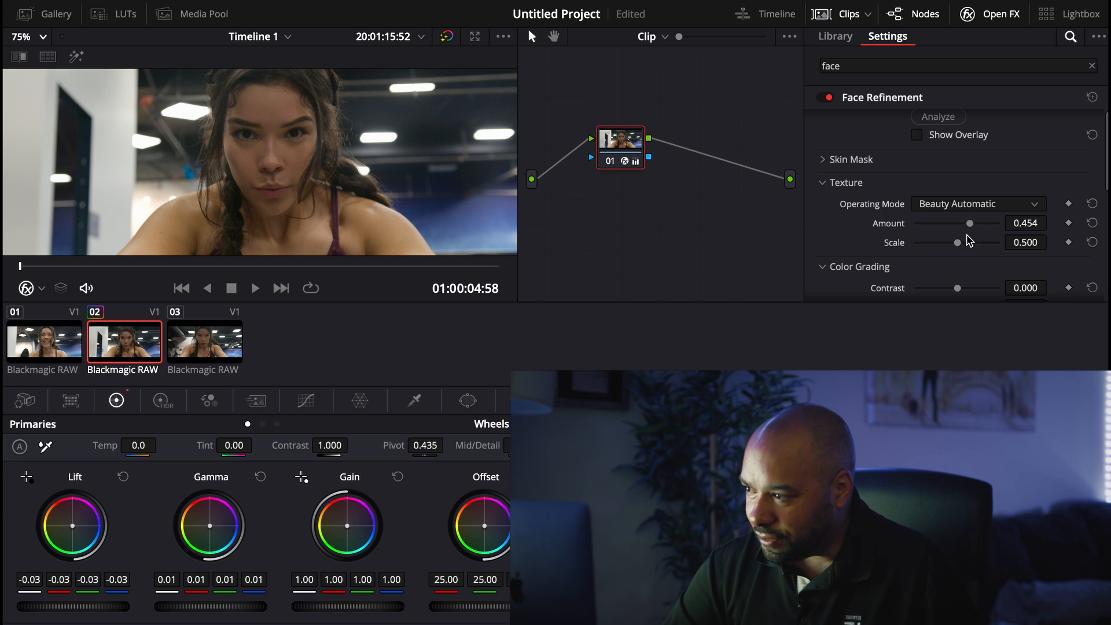
drag(970, 223, 965, 225)
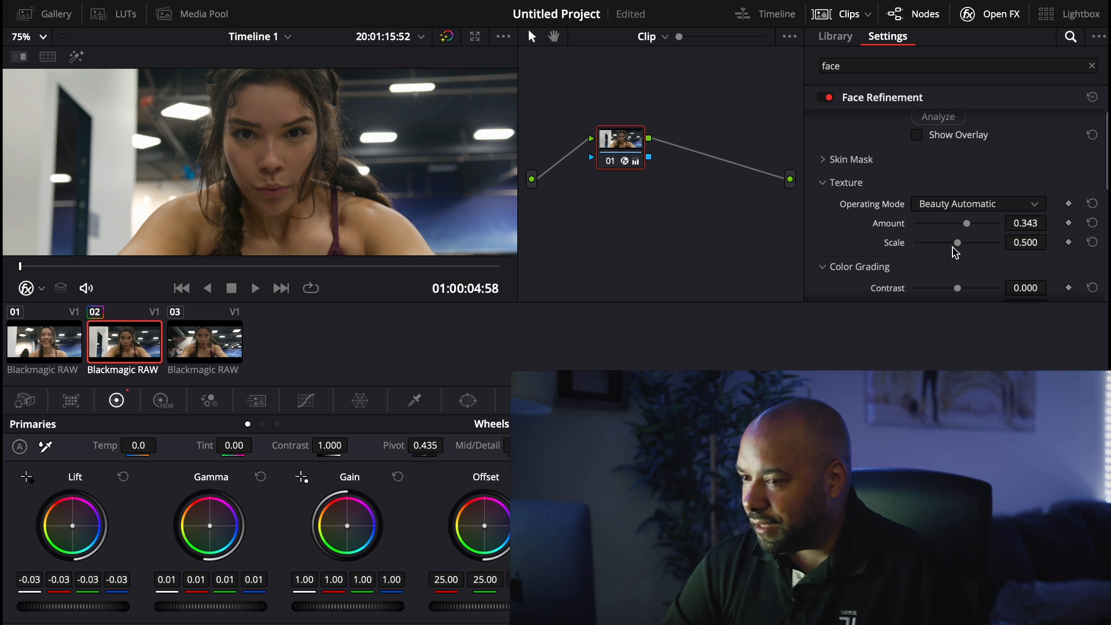
Try the Color Grading contrast, midtone at -1.000 and color boost at -1.000, resetting each to its default.
scroll(921, 263, down, 2)
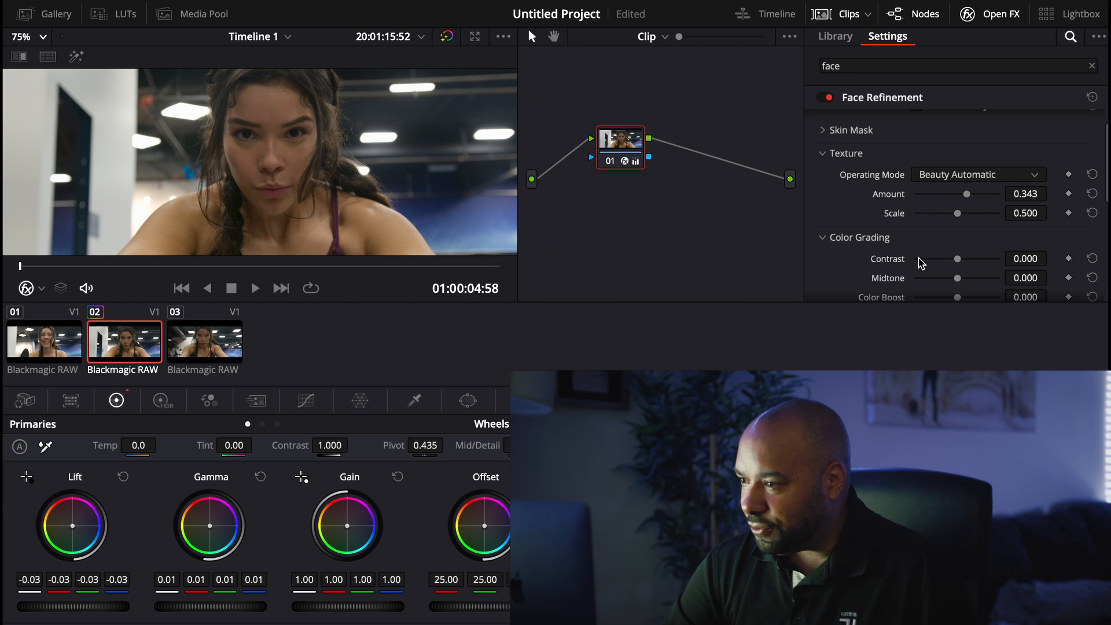
click(829, 156)
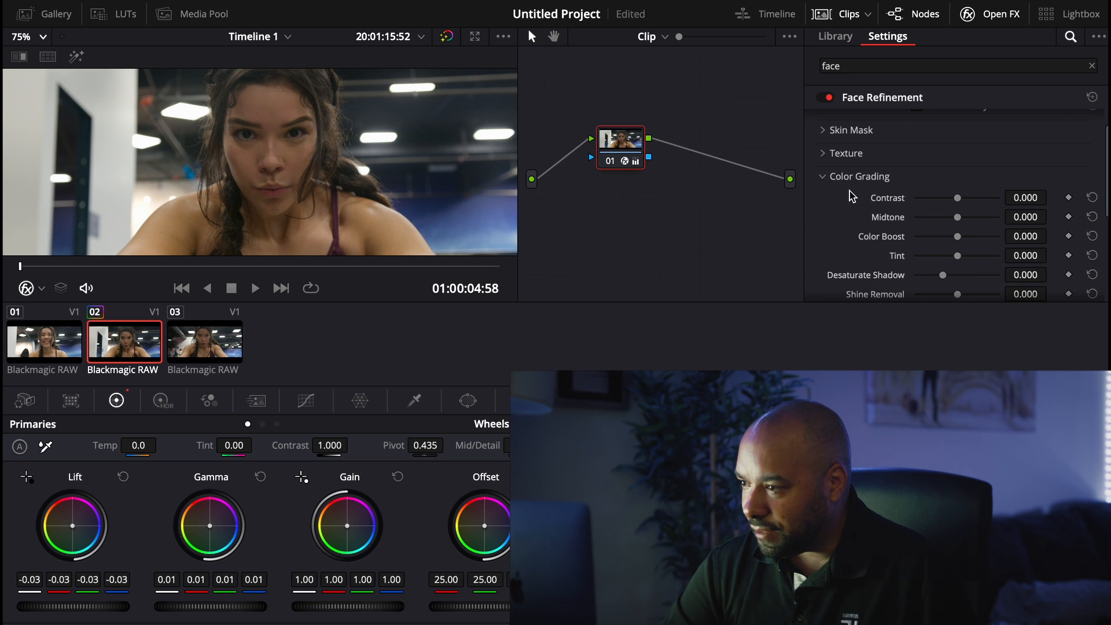
scroll(860, 210, down, 1)
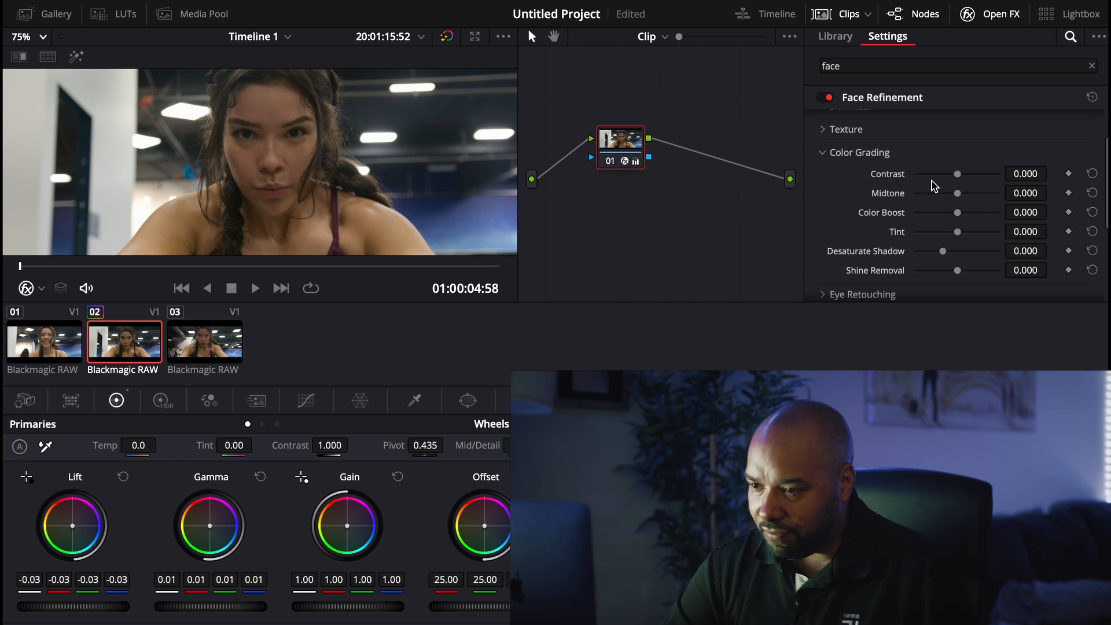
drag(962, 176, 888, 217)
click(1092, 174)
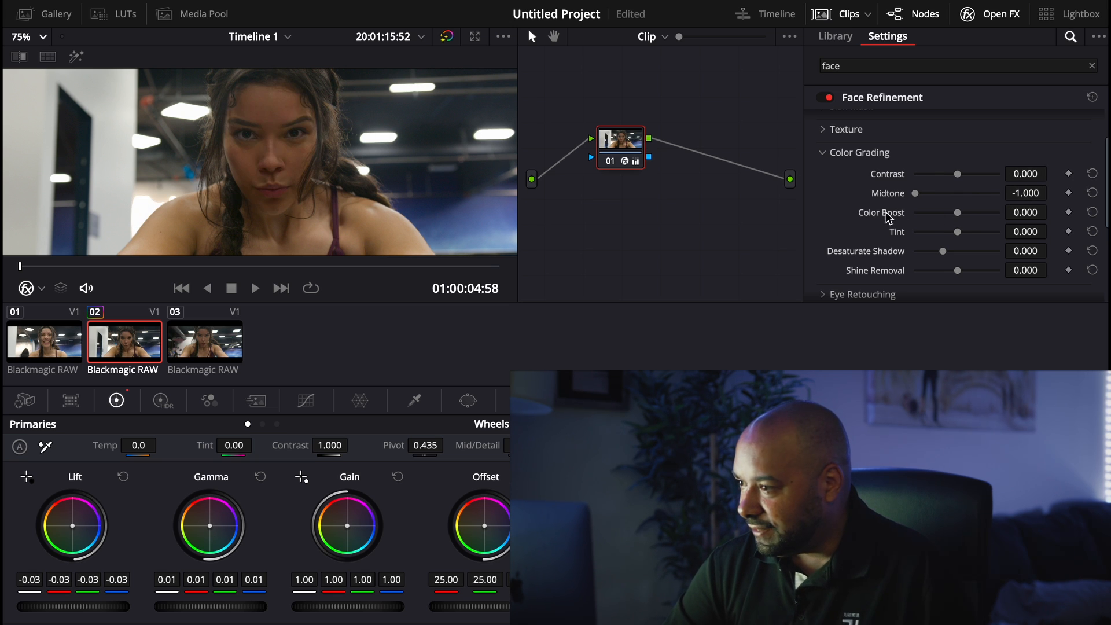
click(1092, 193)
drag(963, 219, 866, 228)
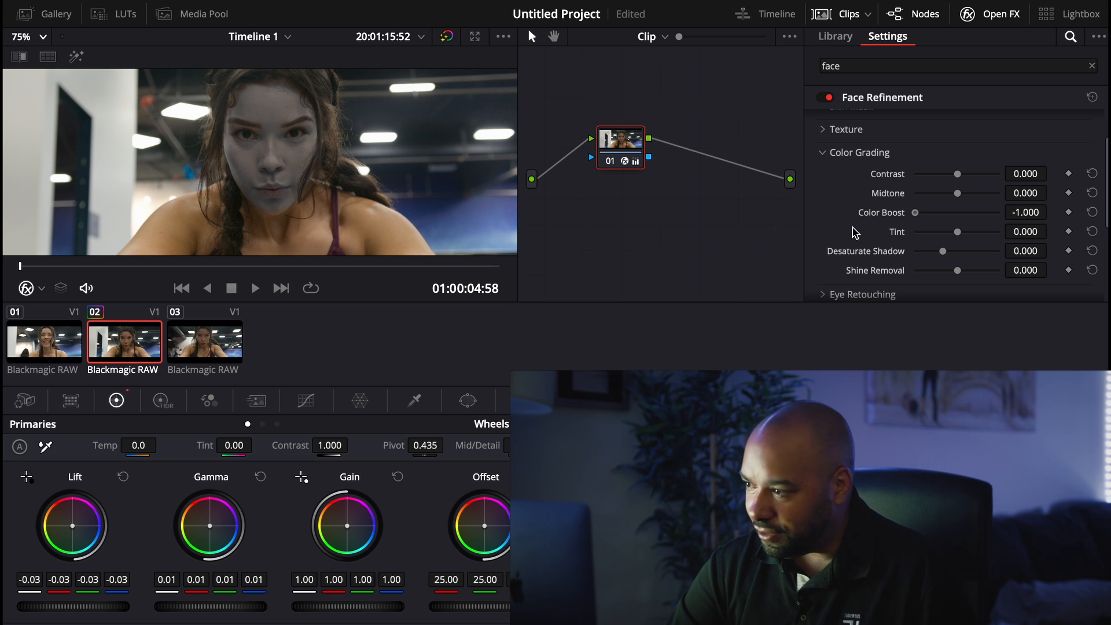
click(1092, 212)
Test the face's Color Grading tint at -1.000 and set it to about -0.064.
drag(1007, 232, 781, 262)
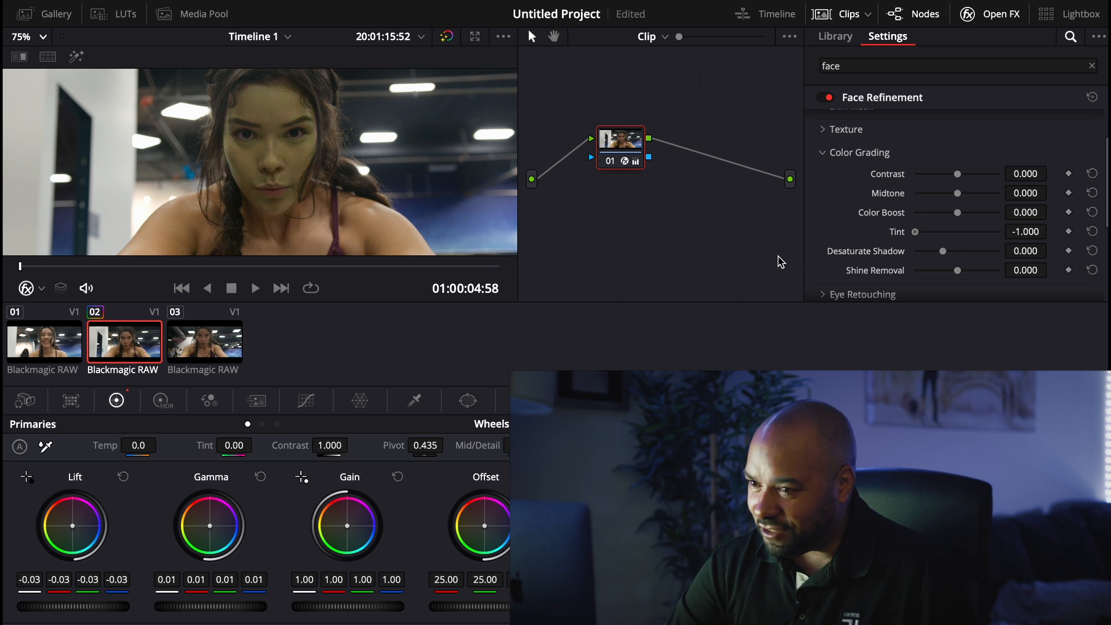
drag(915, 232, 958, 247)
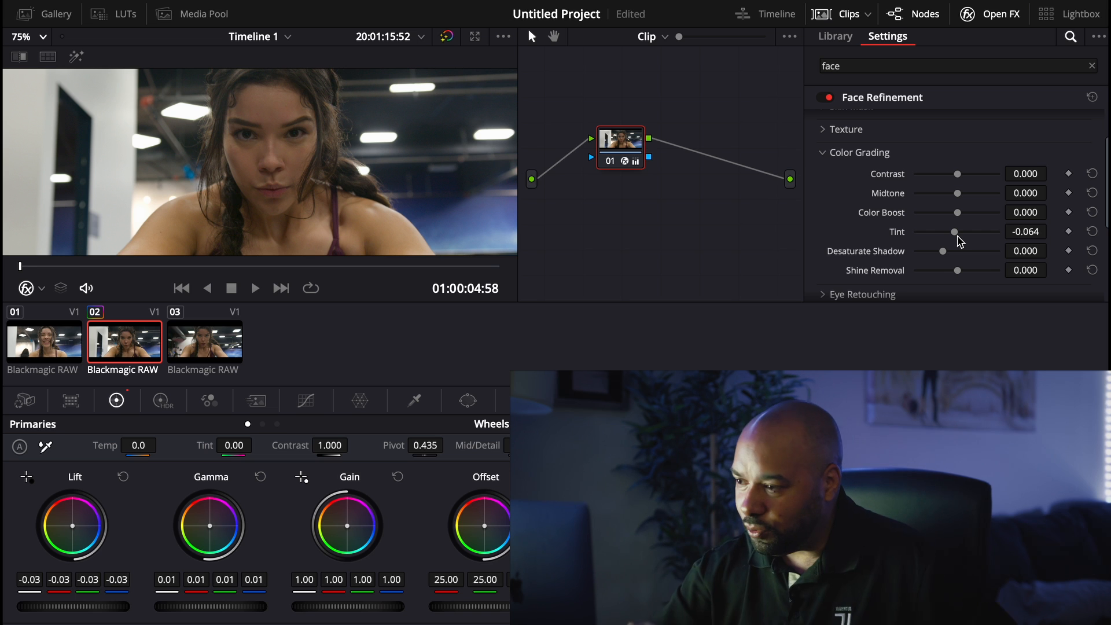
Set the Eye Retouching sharpening to about 0.184 and brightening to about 0.266.
scroll(831, 246, down, 3)
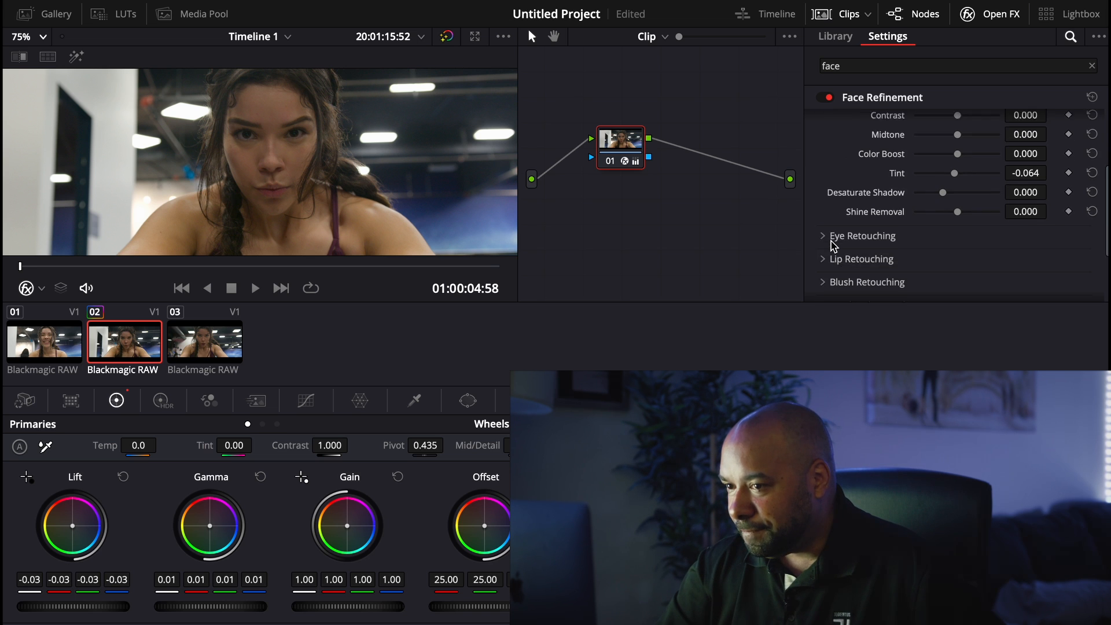
click(823, 227)
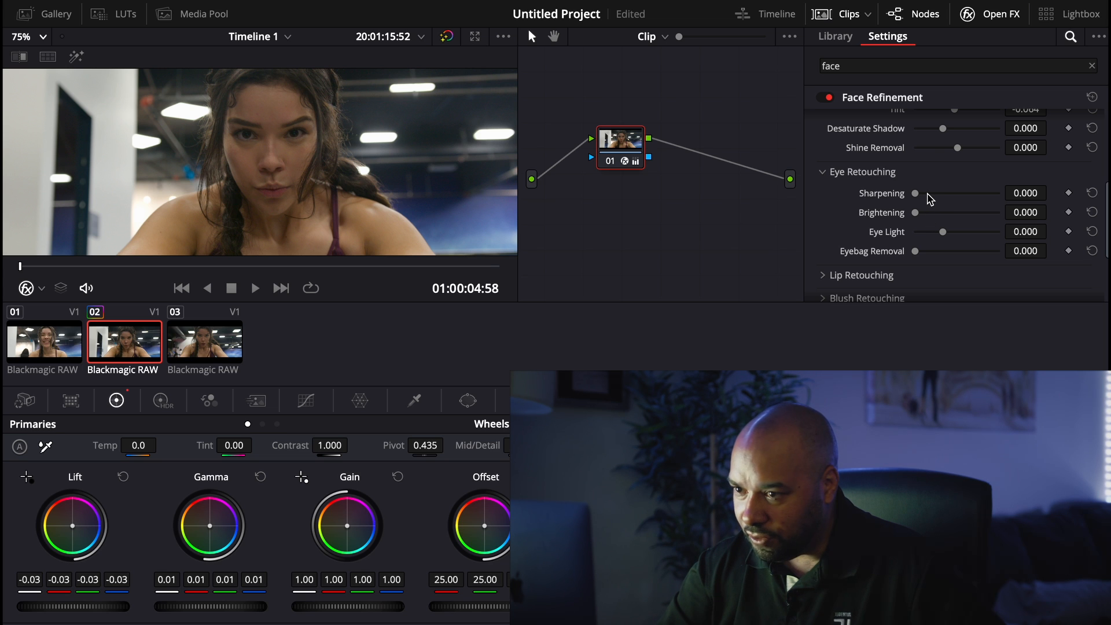
mouse_move(925, 195)
mouse_down()
mouse_move(977, 209)
mouse_move(931, 210)
mouse_up()
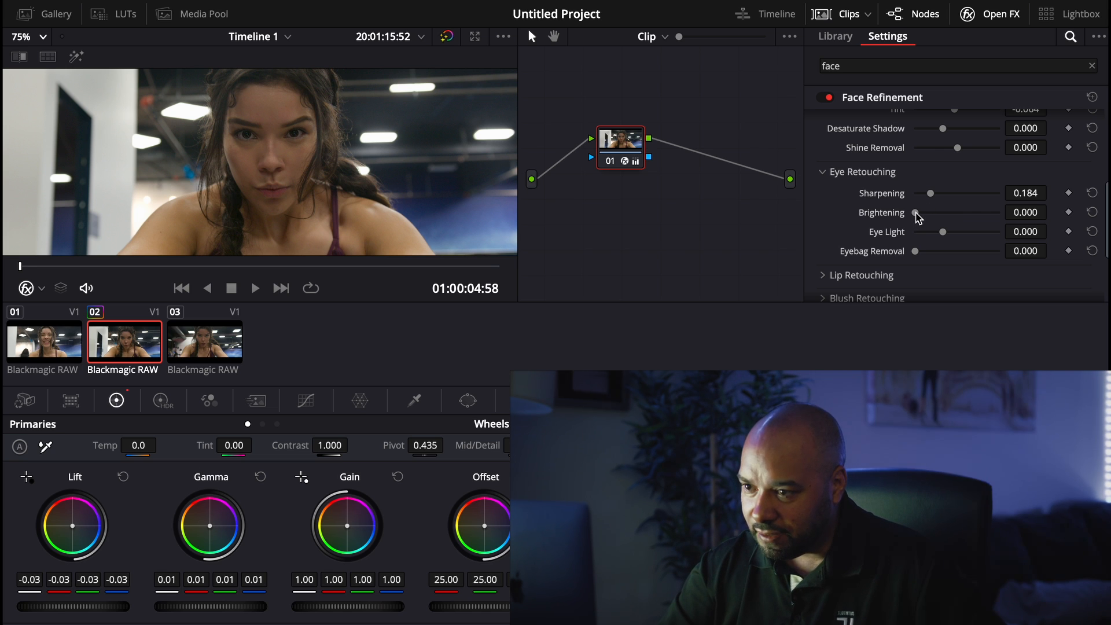
drag(917, 213, 941, 275)
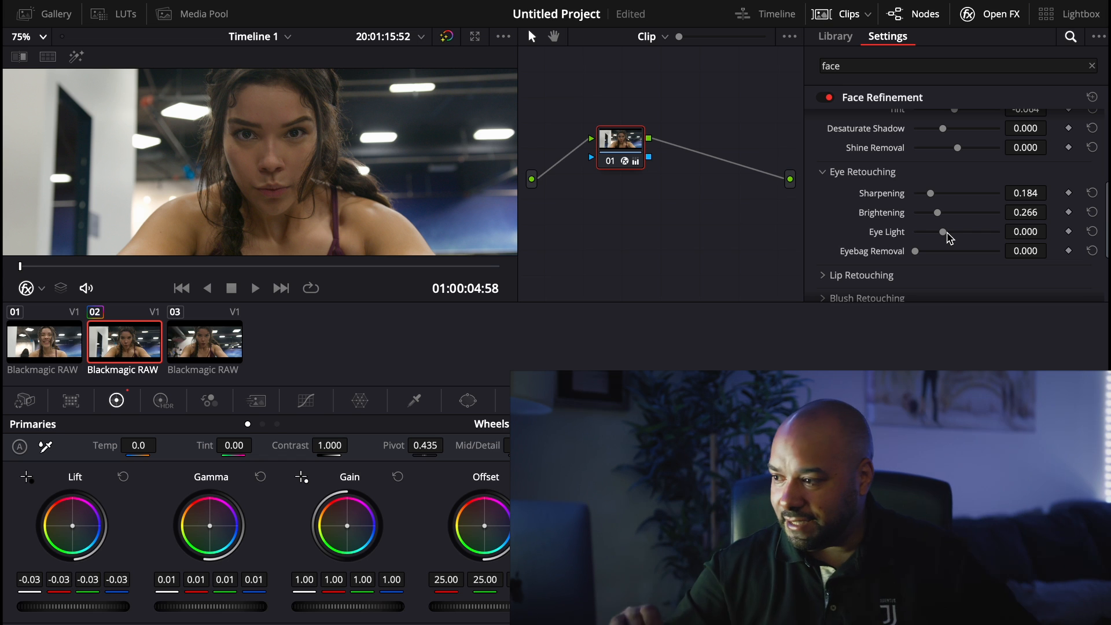
Test the Eye Light and Eyebag Removal at 1.000, settling on about 0.009 and 0.440 respectively.
drag(948, 232, 1067, 245)
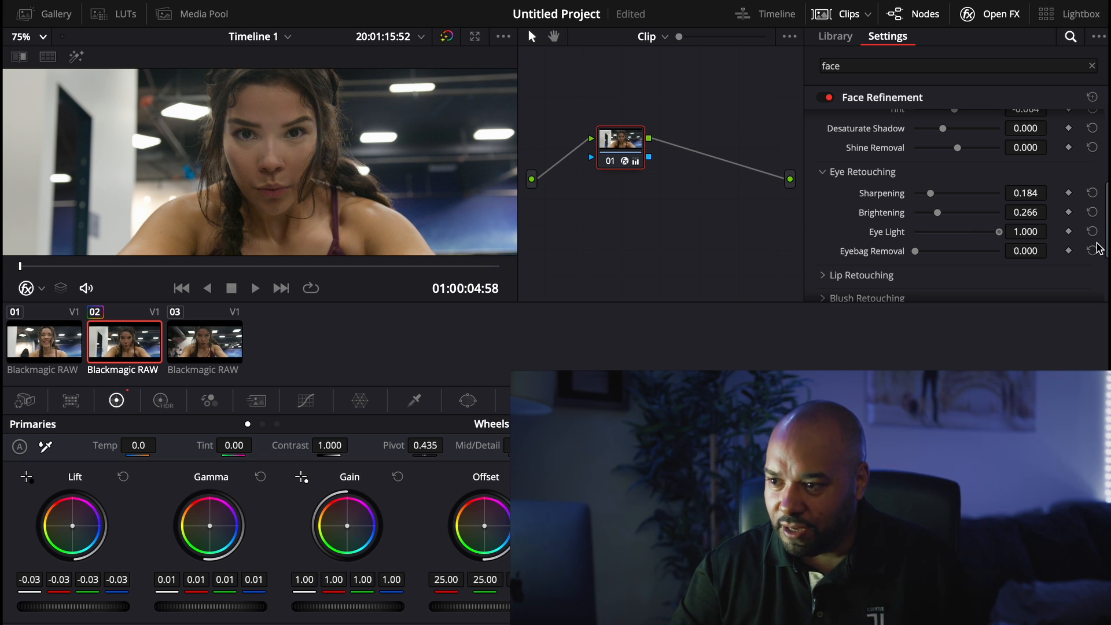
drag(1065, 258, 946, 250)
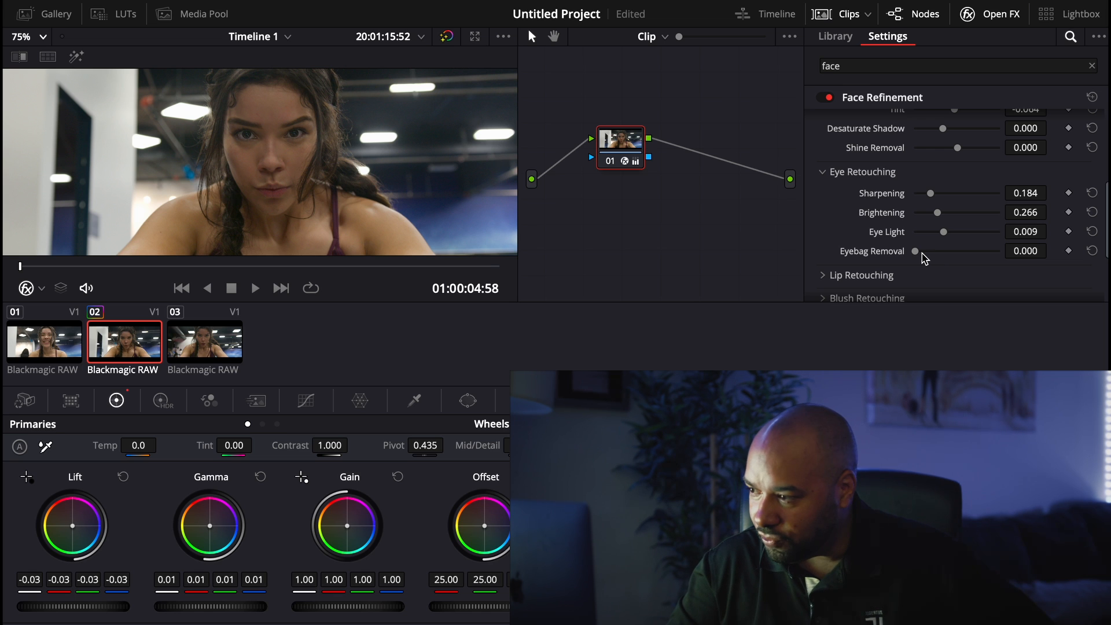
drag(916, 257, 1023, 259)
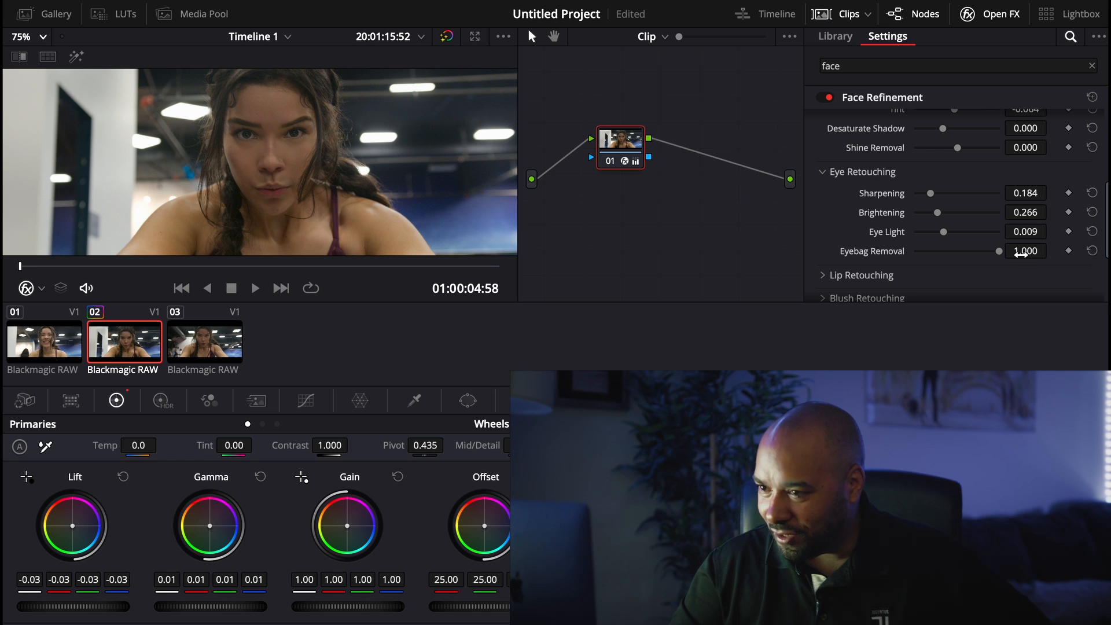
mouse_move(975, 255)
mouse_down()
mouse_move(942, 266)
mouse_move(954, 263)
mouse_up()
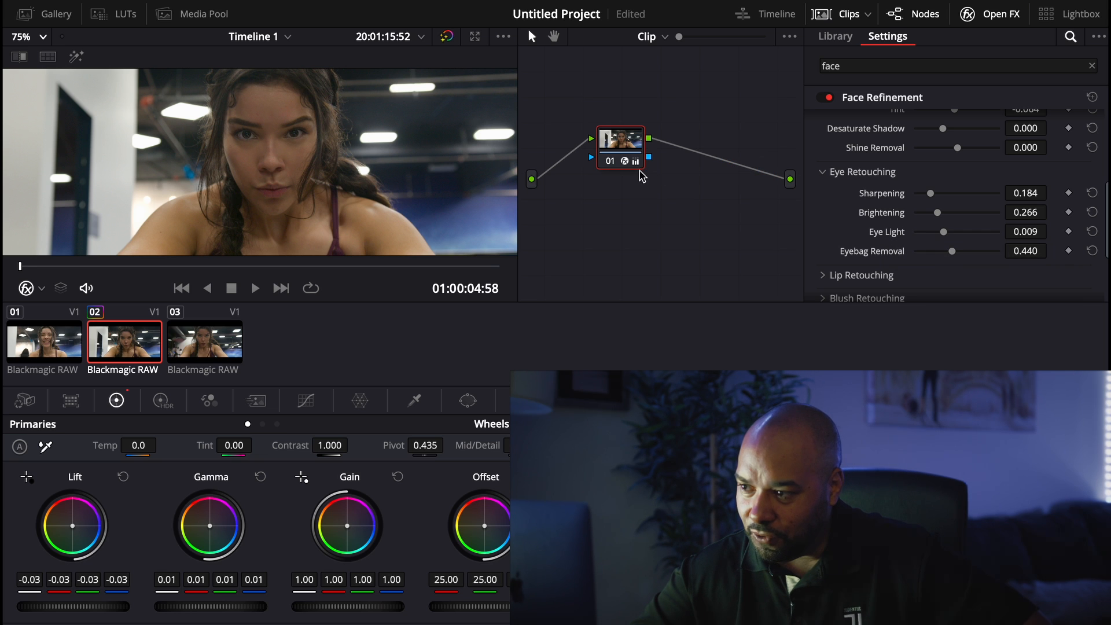
Compare the woman's face with node 01 disabled and enabled.
click(611, 165)
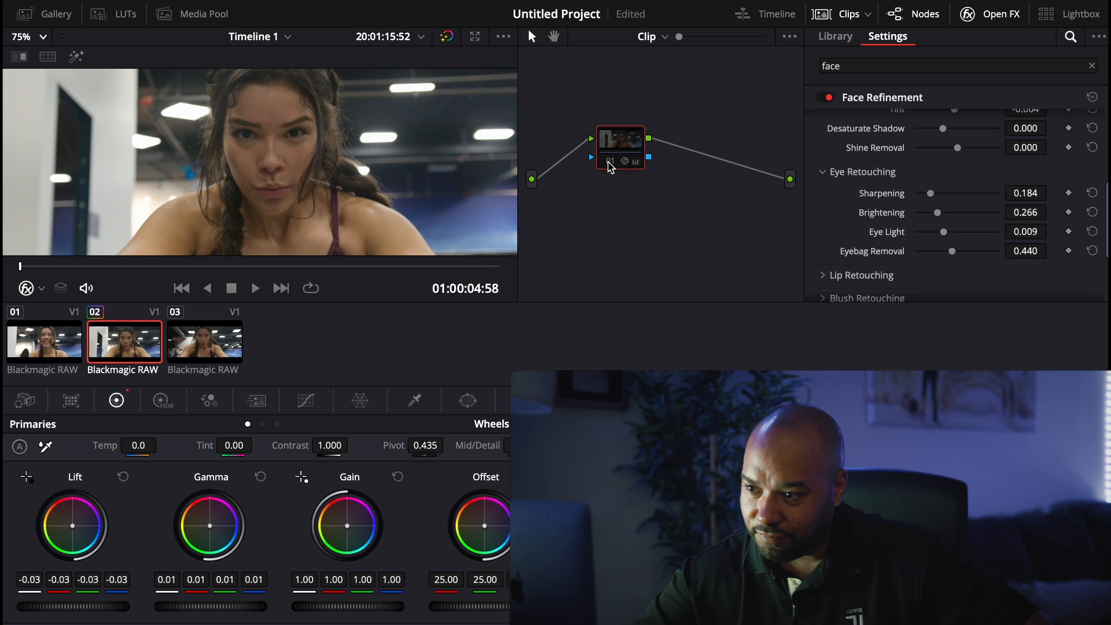
click(610, 165)
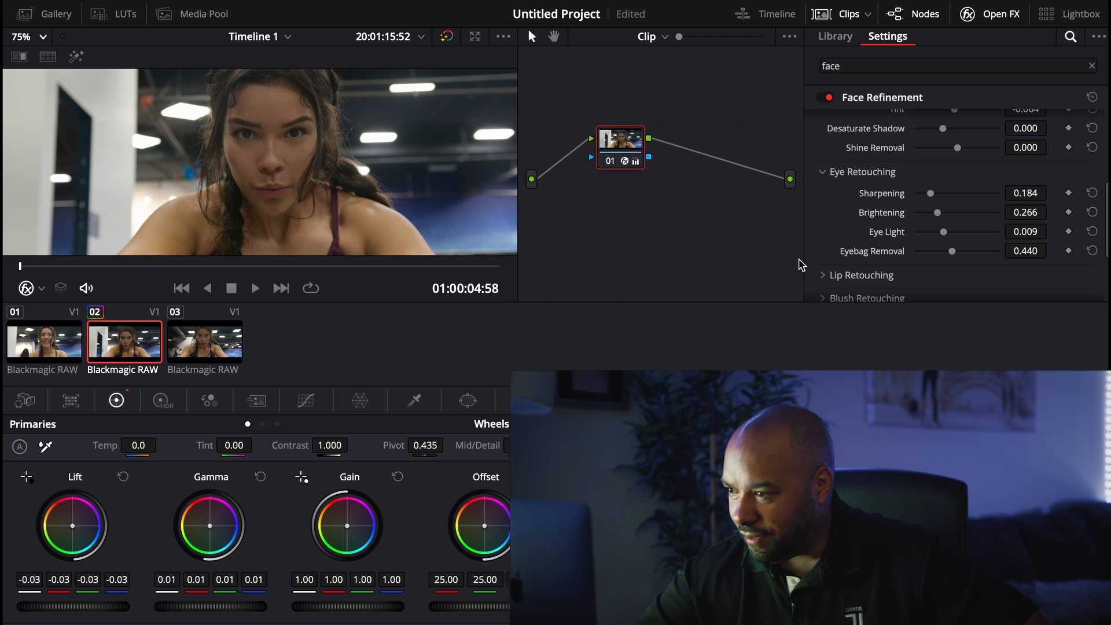
Try the Lip Retouching saturation at -1.000 and reset it to its default.
click(819, 276)
scroll(818, 263, down, 3)
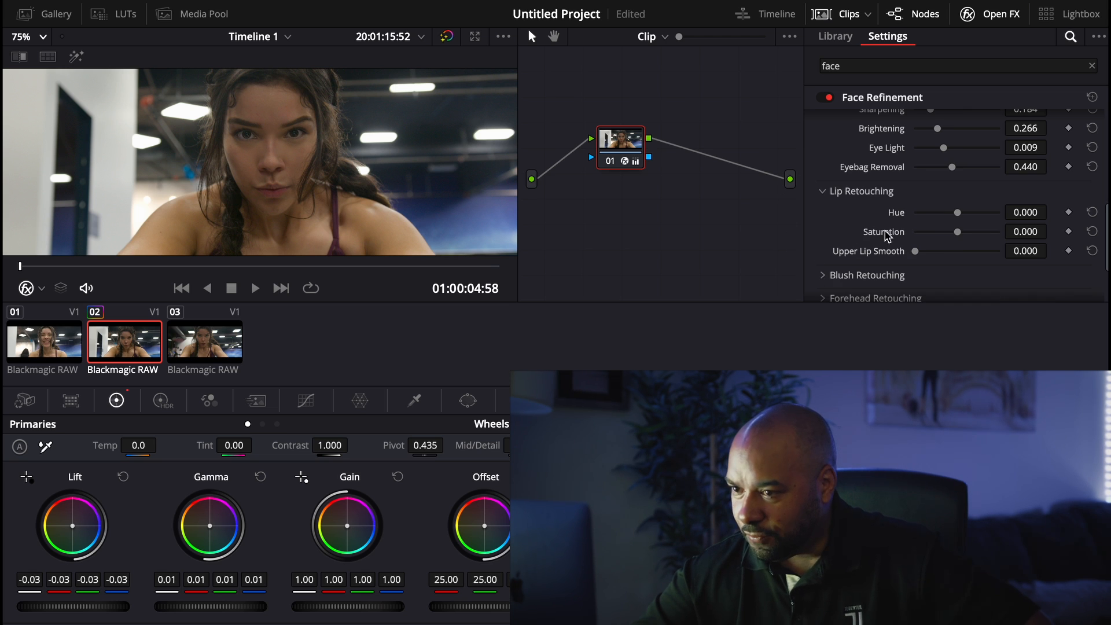
mouse_move(962, 233)
mouse_down()
mouse_move(1017, 244)
mouse_move(875, 272)
mouse_up()
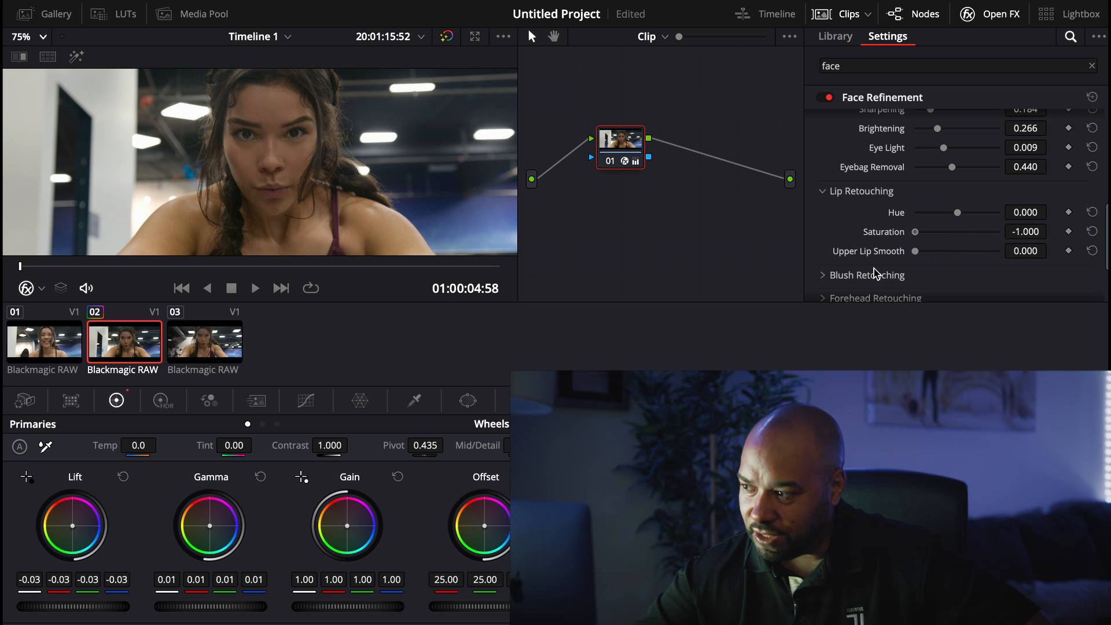
click(1091, 231)
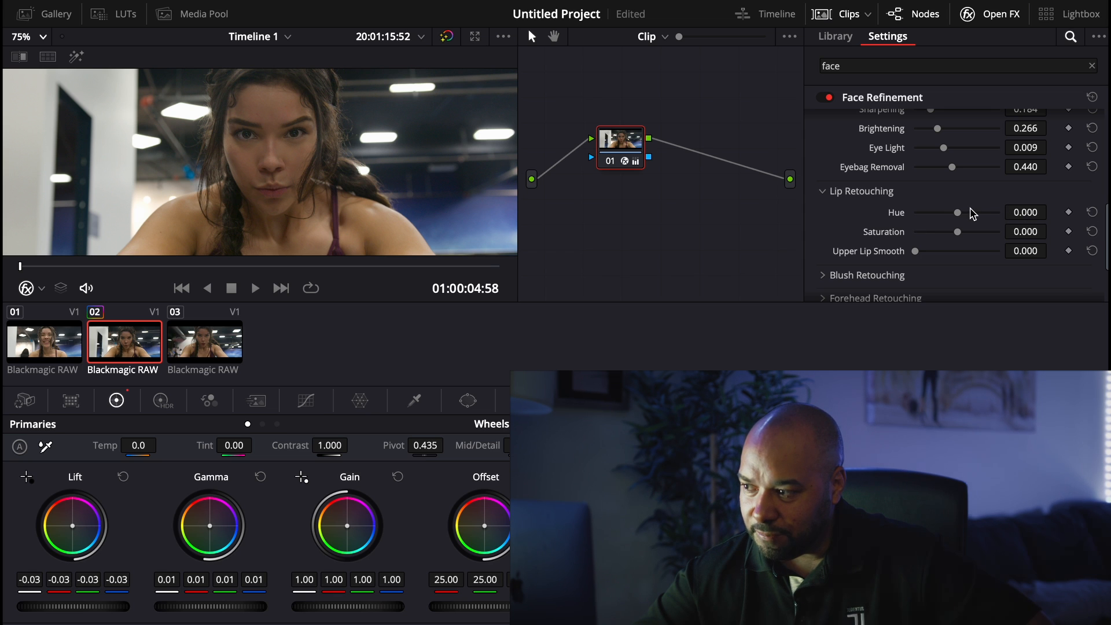
Try shifting the Lip Retouching hue, reset it, and set Upper Lip Smooth to about 0.376.
mouse_move(960, 217)
mouse_down()
mouse_move(995, 220)
mouse_move(923, 229)
mouse_move(959, 225)
mouse_up()
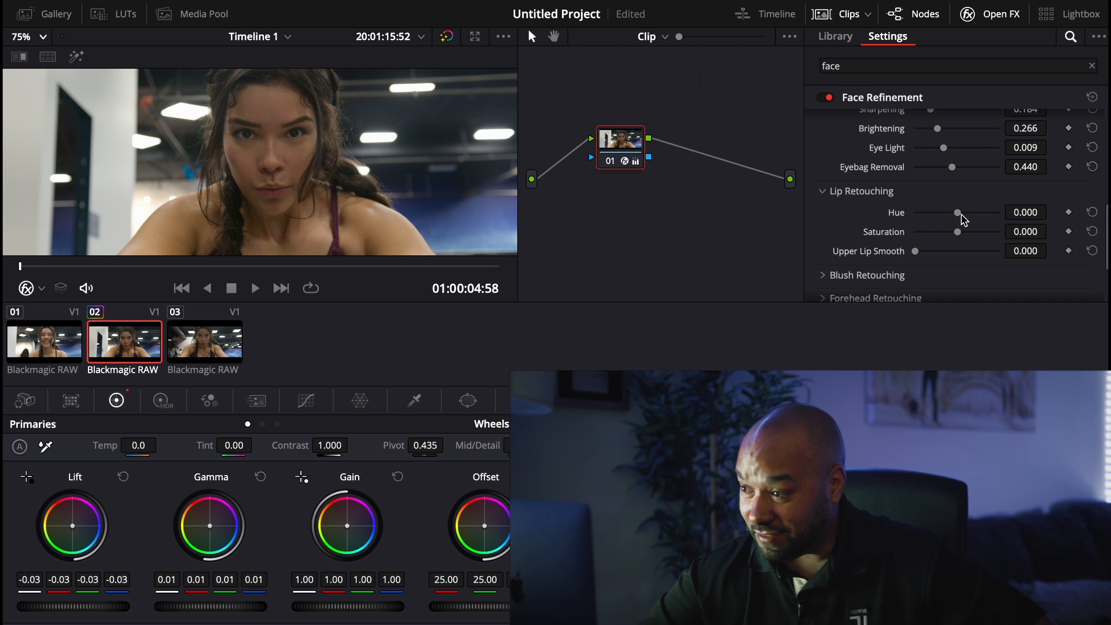
mouse_move(956, 215)
mouse_down()
mouse_move(925, 219)
mouse_move(980, 219)
mouse_up()
click(1093, 211)
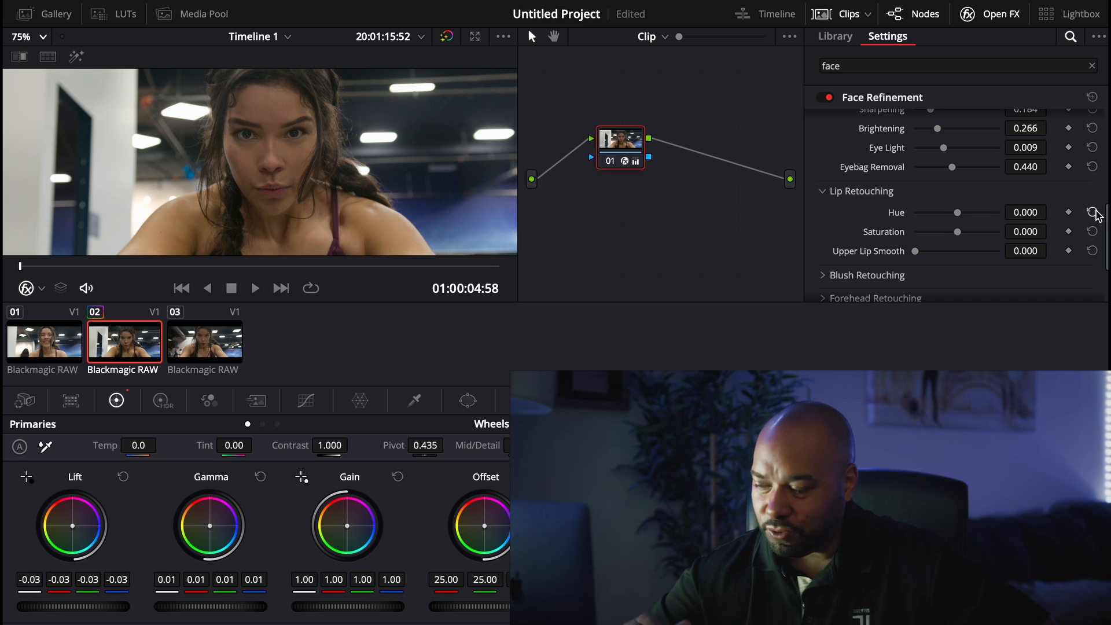
drag(944, 252, 946, 252)
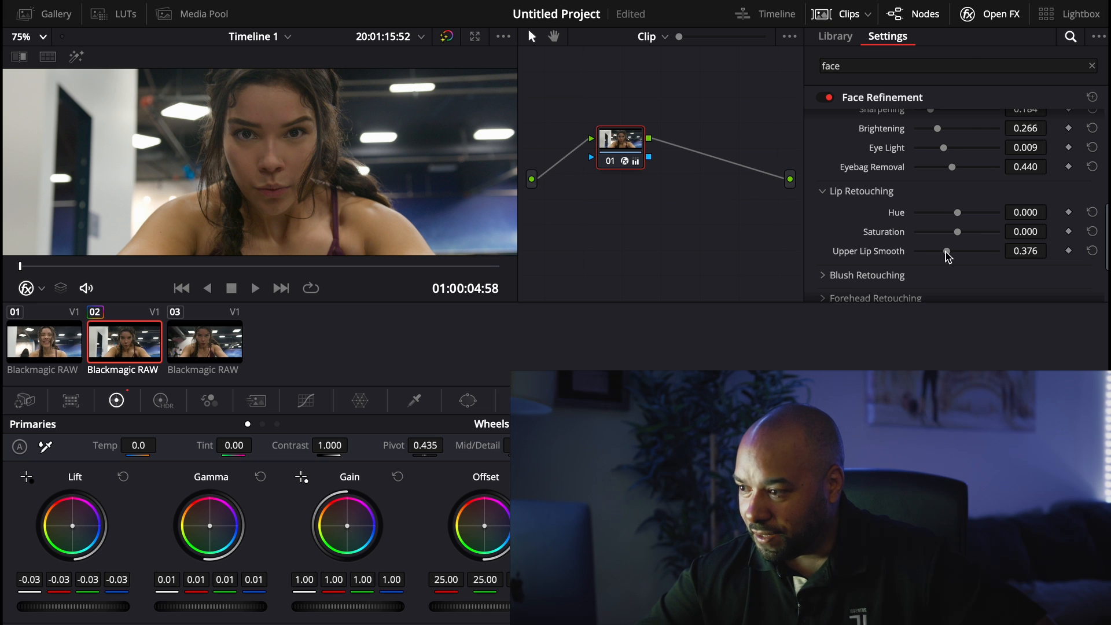
Test the Blush Retouching saturation at 1.000, reset it, and set the blush hue to about 0.376.
click(843, 273)
scroll(868, 269, down, 2)
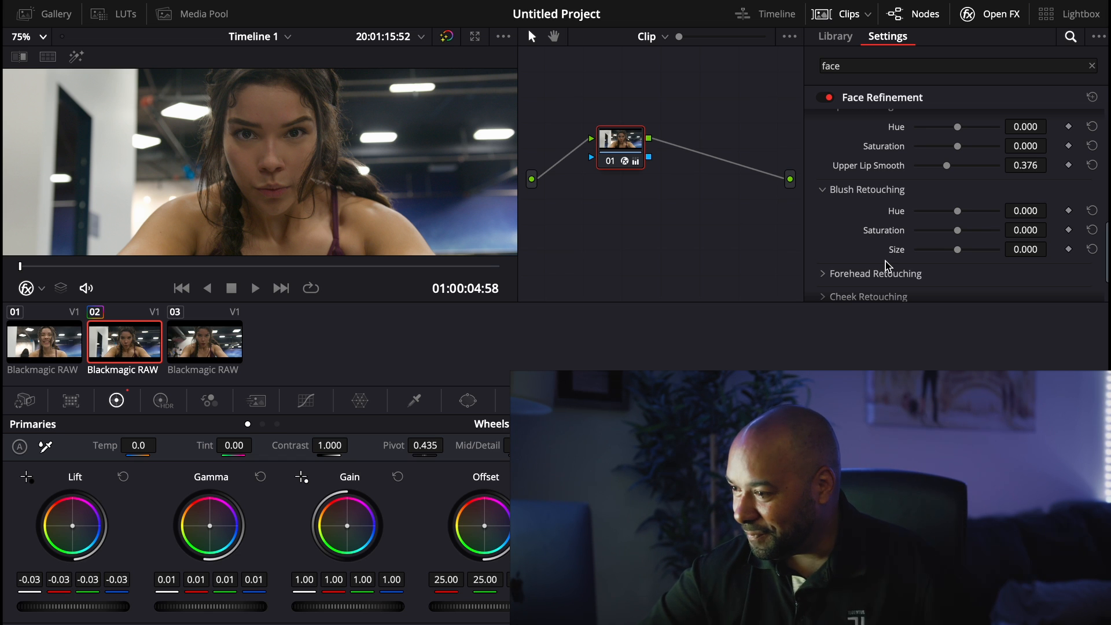
drag(964, 230, 1062, 243)
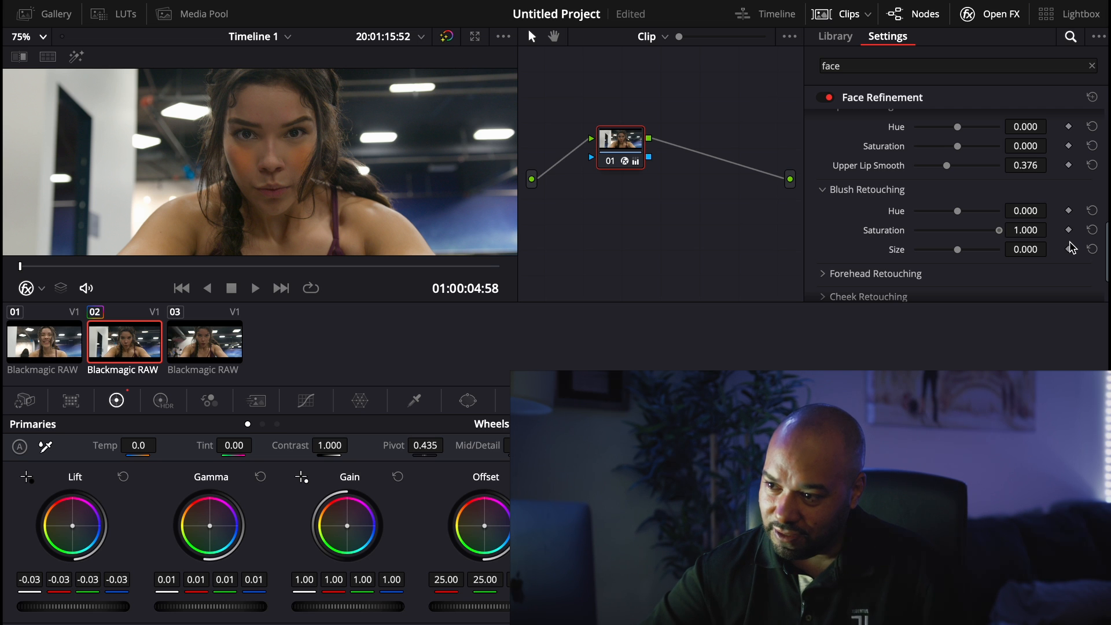
mouse_move(960, 230)
mouse_down()
mouse_move(854, 284)
mouse_move(983, 255)
mouse_up()
click(1092, 231)
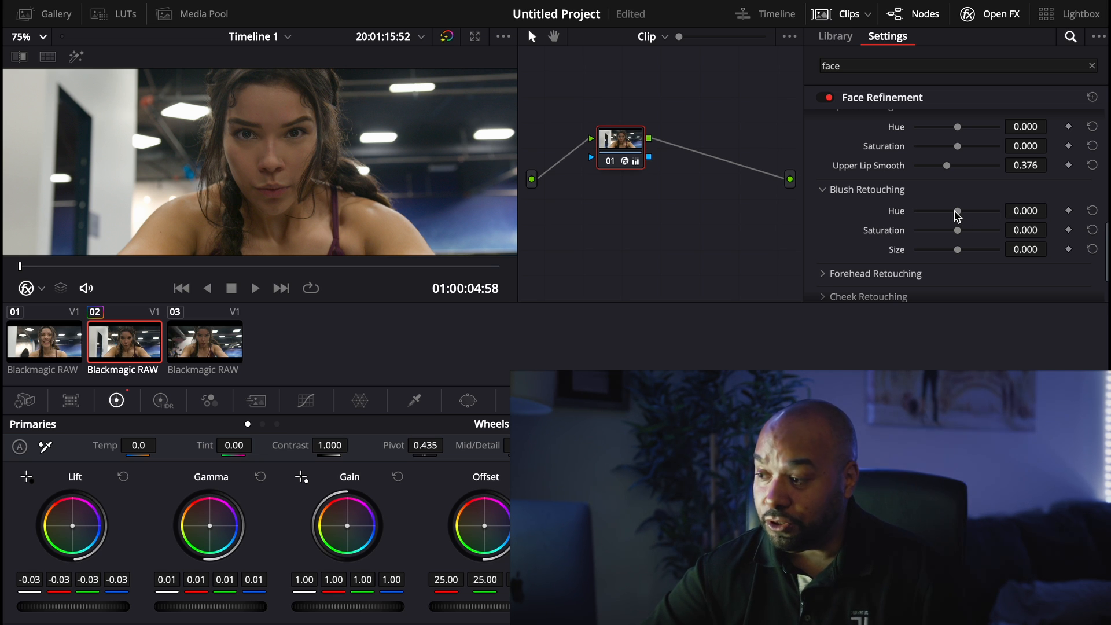
mouse_move(957, 215)
mouse_down()
mouse_move(923, 214)
mouse_move(974, 226)
mouse_up()
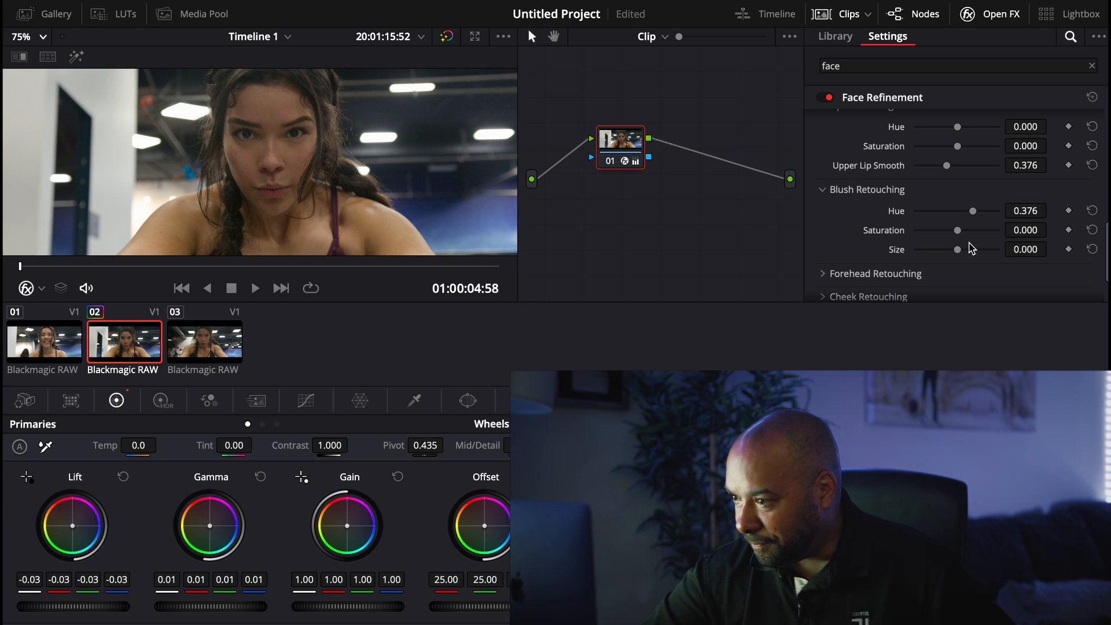
Set the Forehead Retouching smoothing to about 0.165 and compare the face with color grades and effects bypassed and enabled.
click(833, 274)
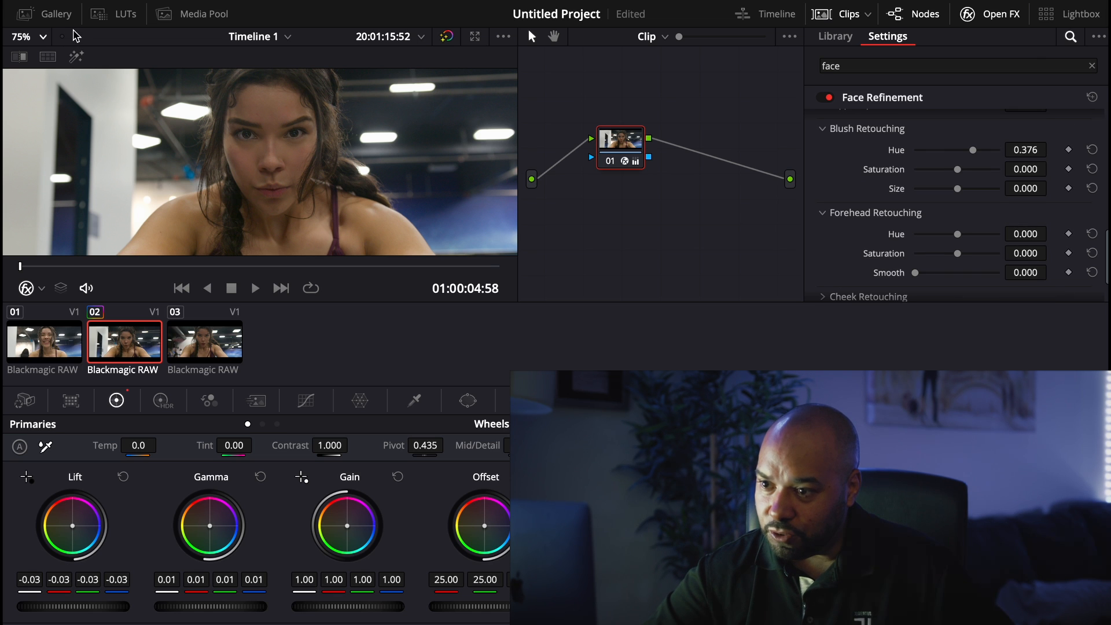
click(44, 37)
click(38, 140)
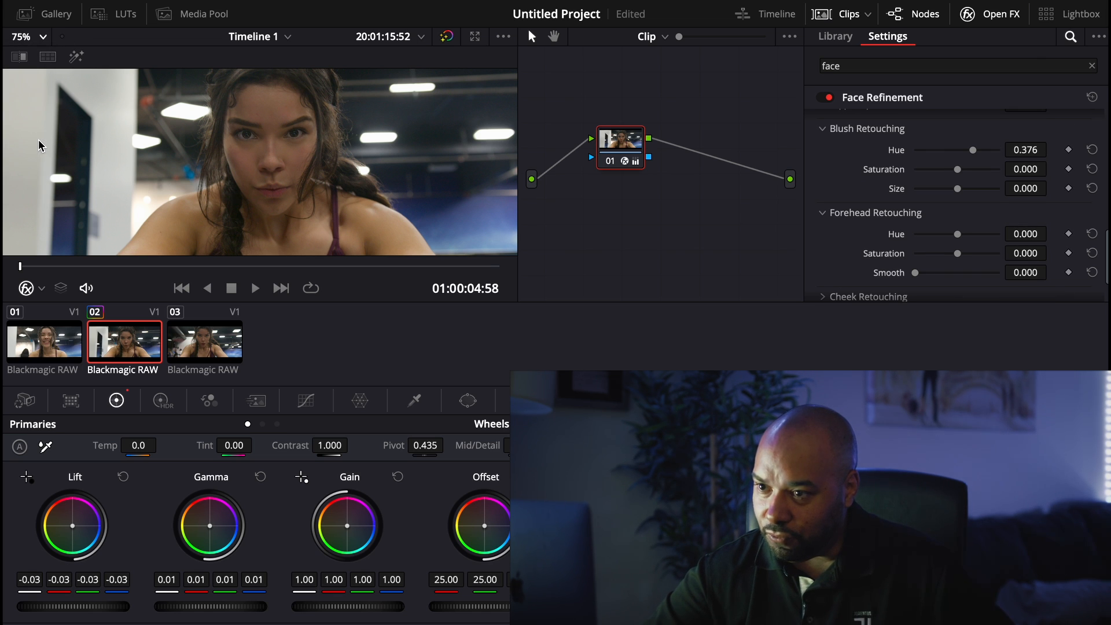
scroll(129, 73, up, 2)
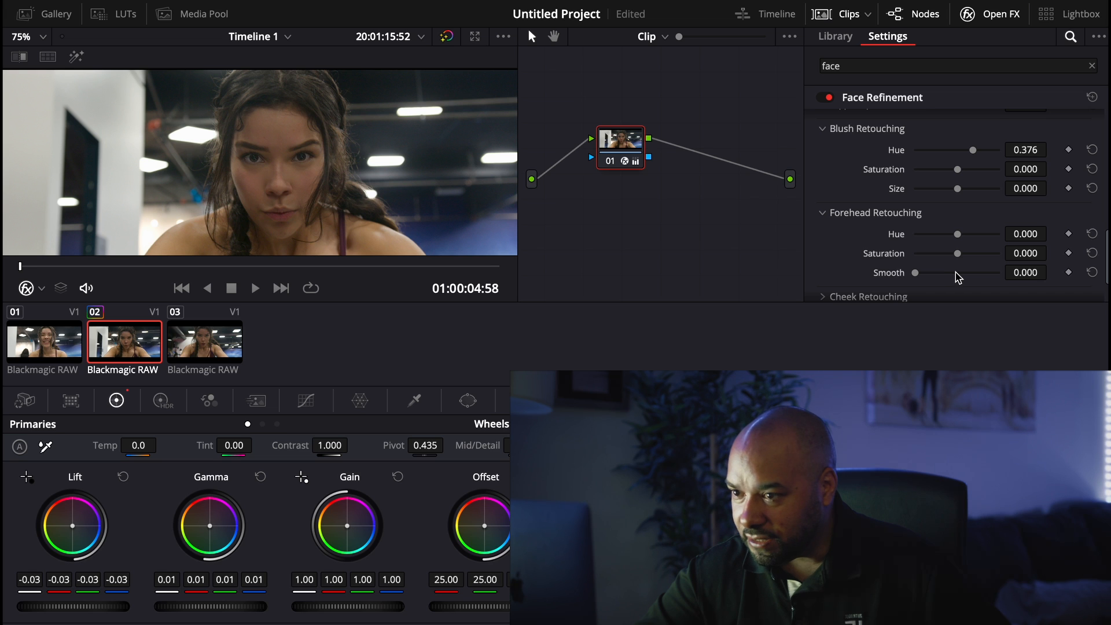
drag(979, 274, 931, 286)
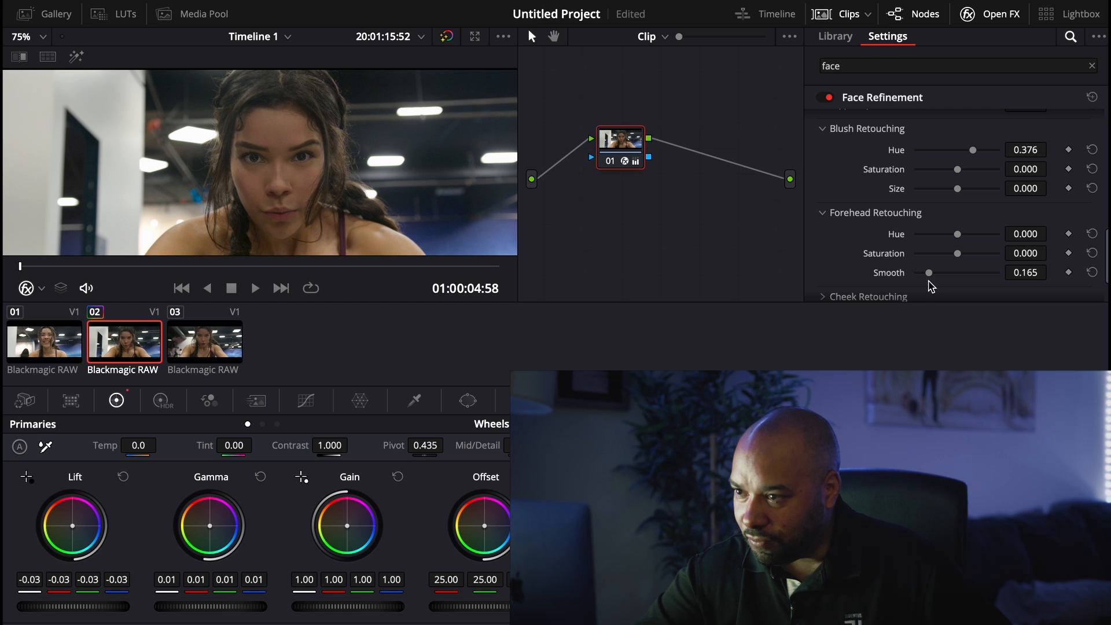
click(447, 38)
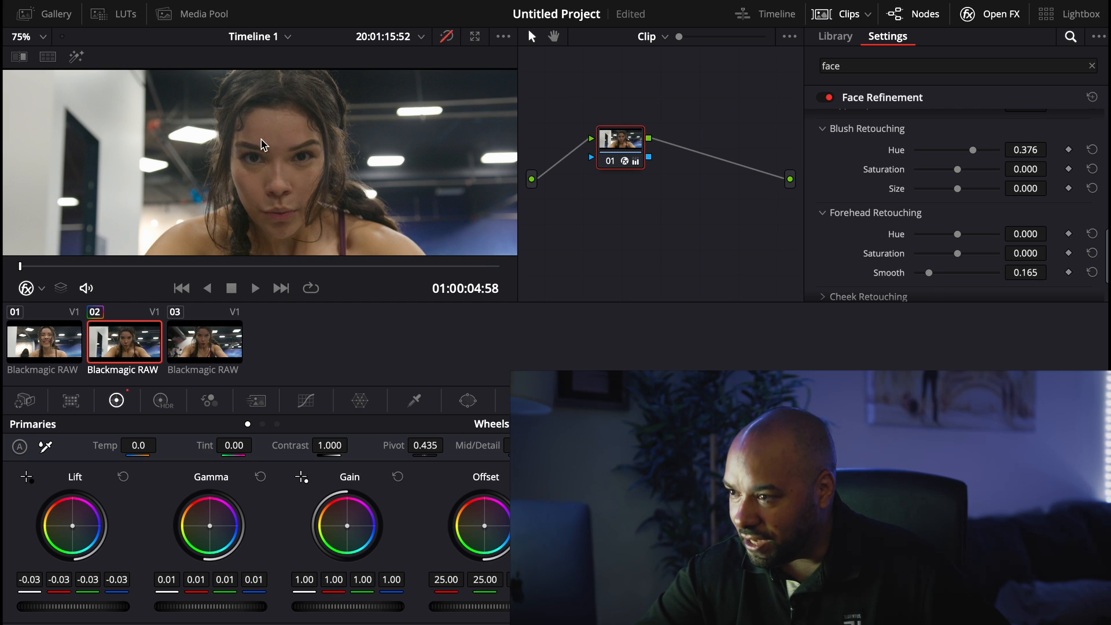
click(449, 37)
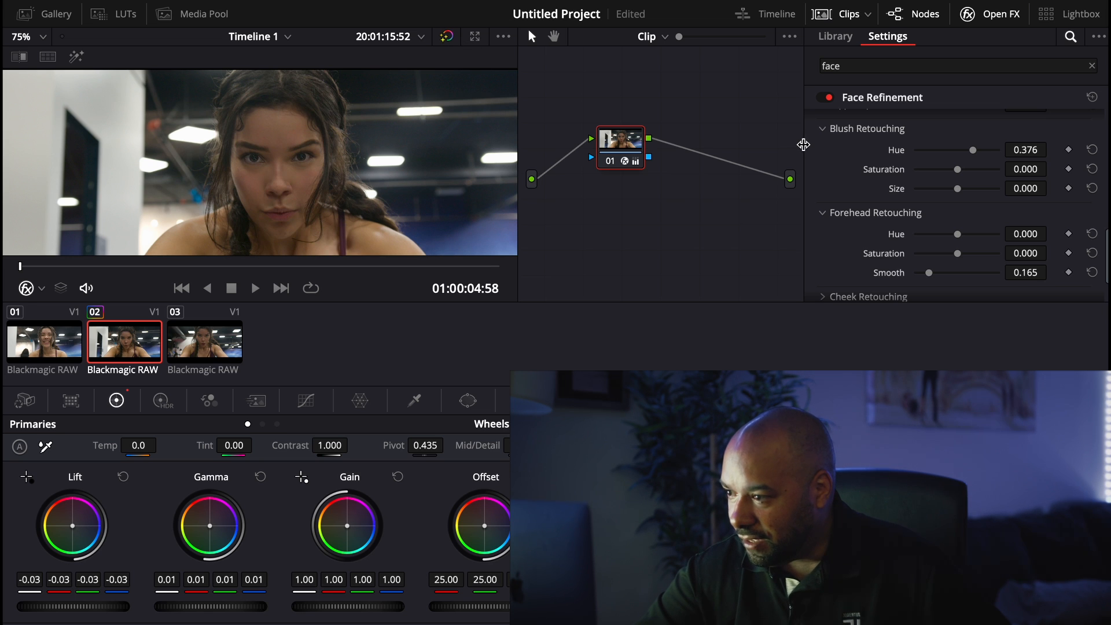
Test the Cheek Retouching saturation at -0.725, reset it, and set the cheek hue to about 0.266.
scroll(819, 231, down, 3)
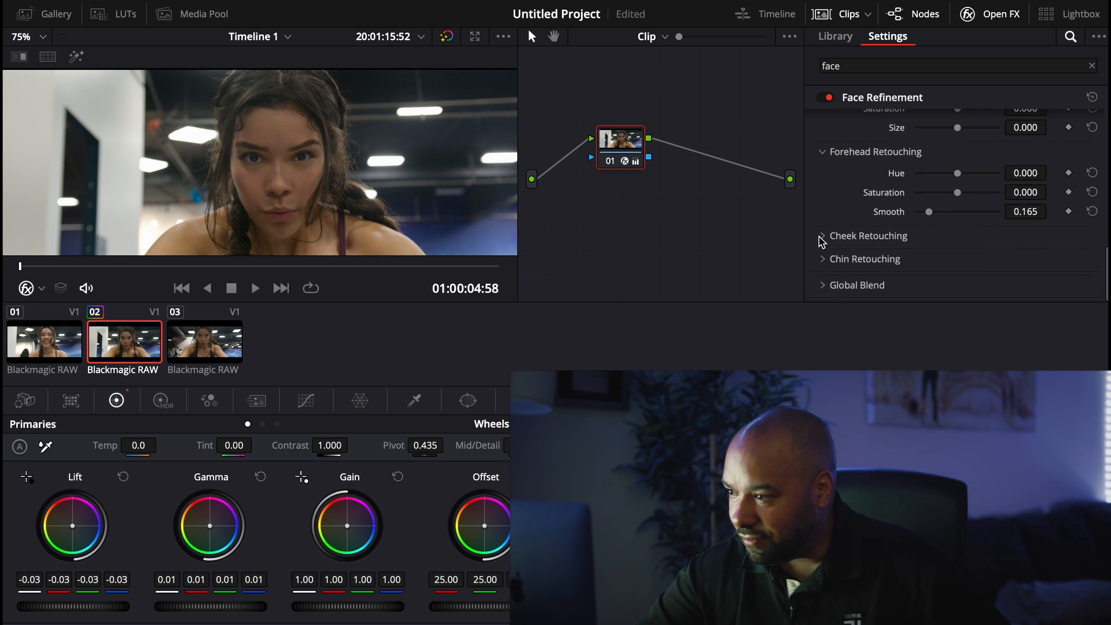
click(823, 237)
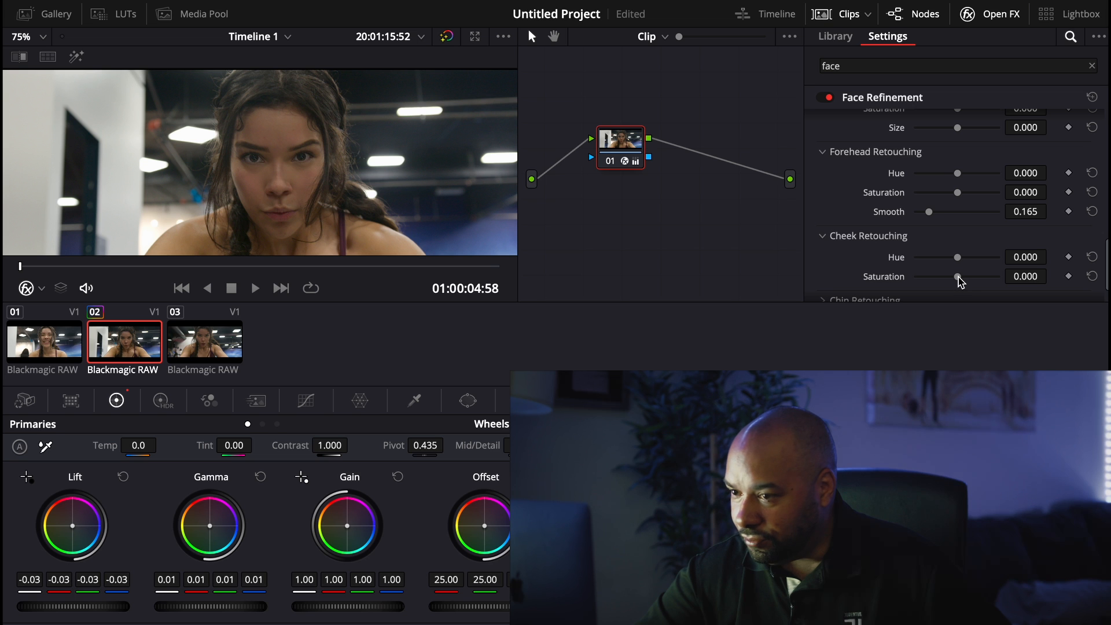
mouse_move(960, 282)
mouse_down()
mouse_move(1078, 286)
mouse_move(790, 292)
mouse_move(933, 280)
mouse_up()
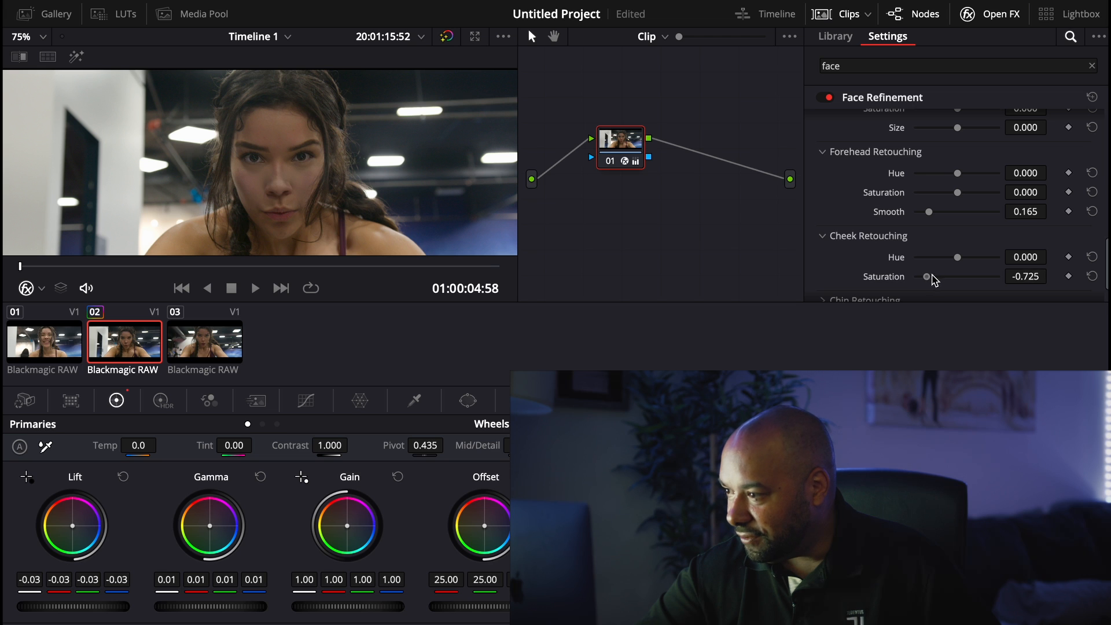
click(1092, 276)
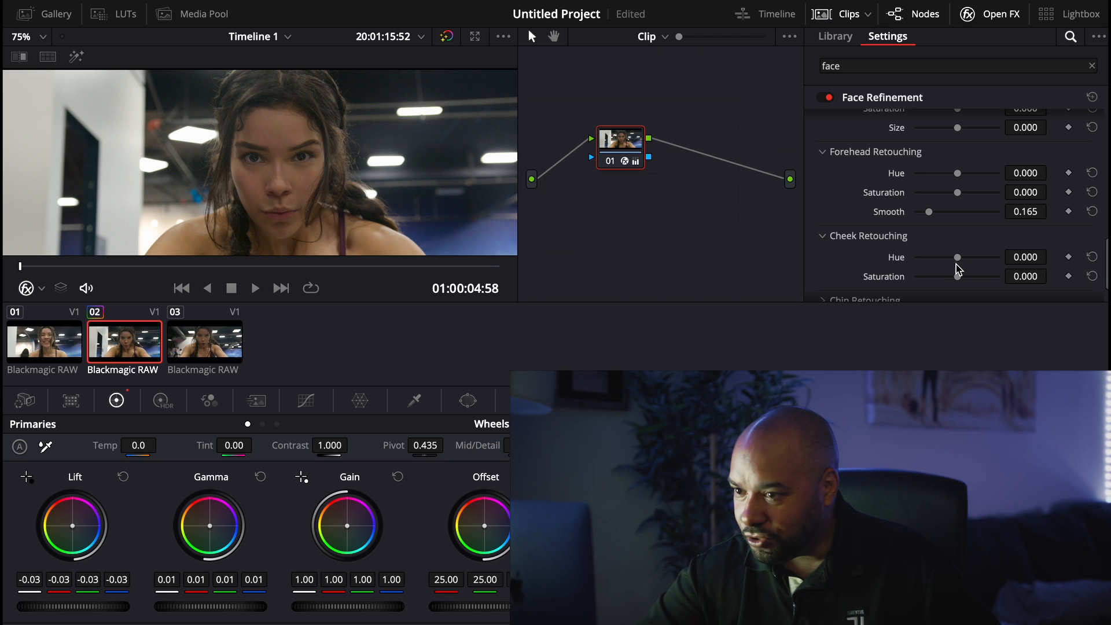
drag(957, 258, 967, 257)
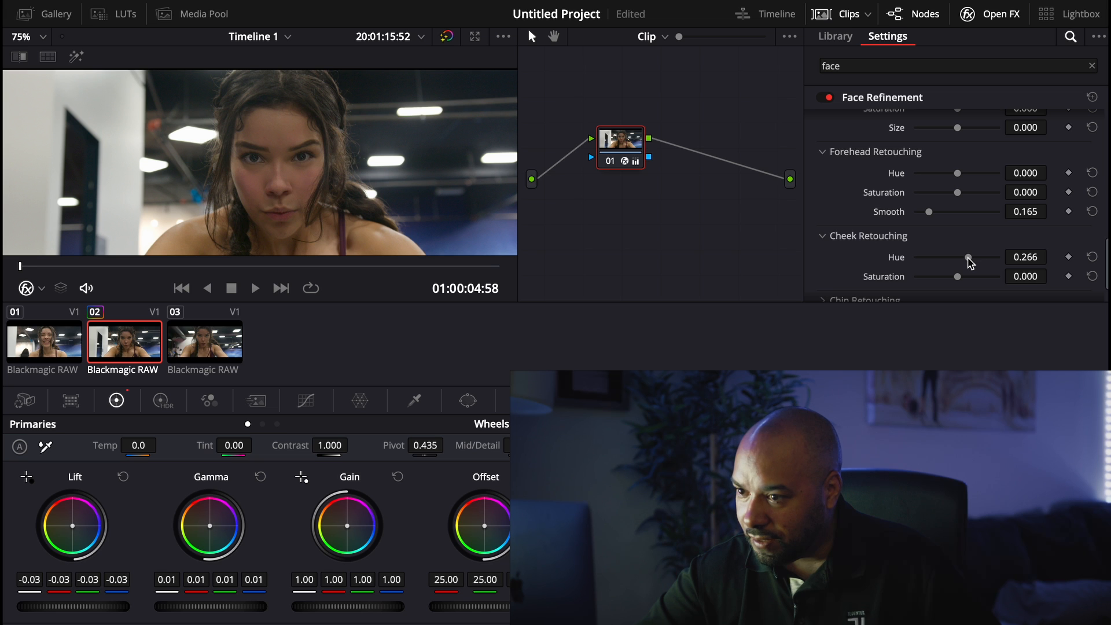
Try the Chin Retouching saturation at 1.000 and reset it to its default.
scroll(835, 258, down, 2)
click(835, 259)
scroll(912, 281, down, 1)
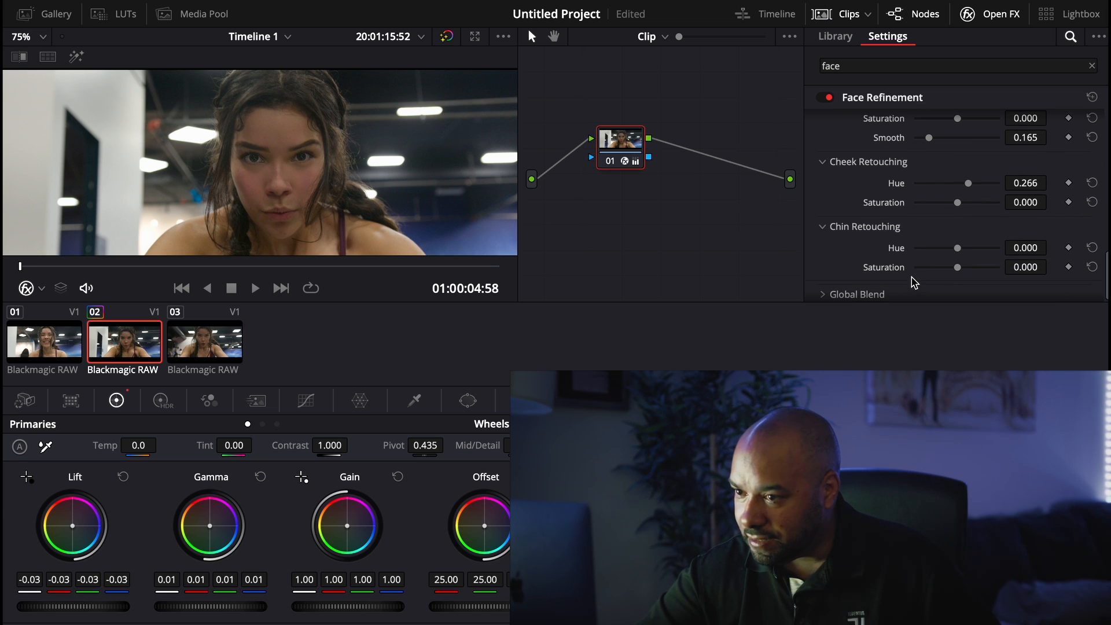
mouse_move(954, 267)
mouse_down()
mouse_move(880, 280)
mouse_move(1059, 293)
mouse_move(870, 304)
mouse_move(1038, 302)
mouse_move(1090, 316)
mouse_up()
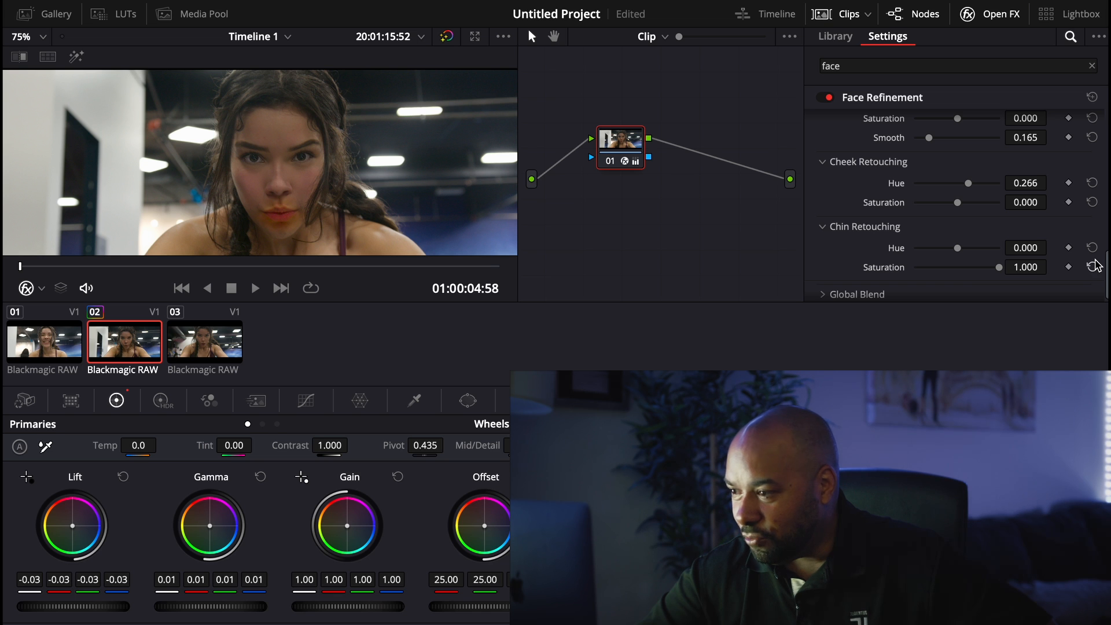
click(1094, 265)
scroll(872, 265, down, 1)
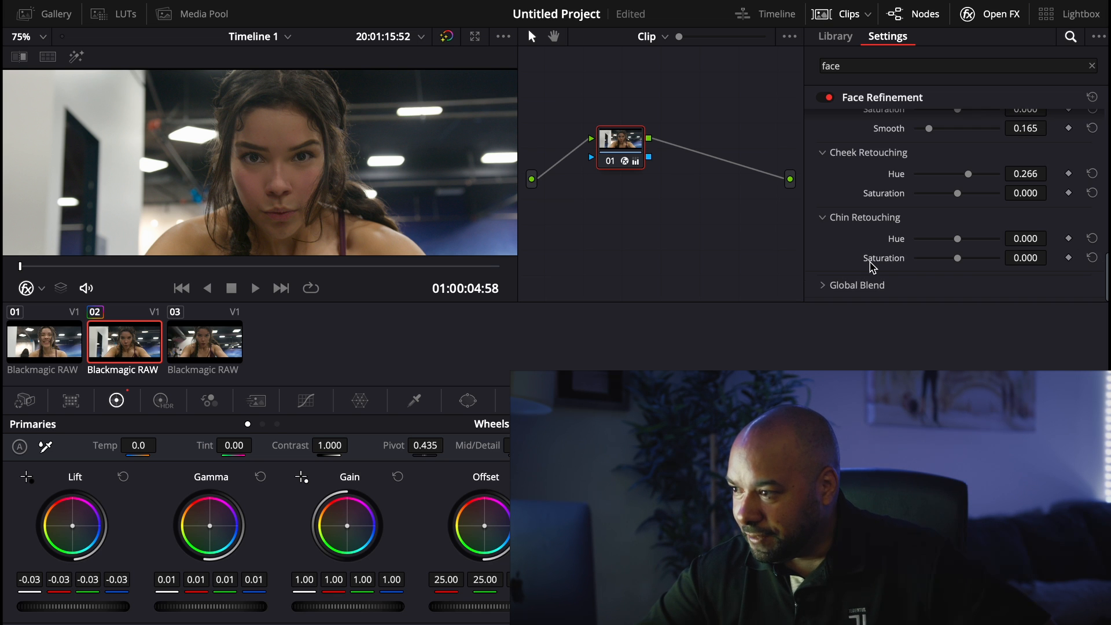
Set the face's Color Grading contrast to about 0.028, midtone to about 0.009 and color boost to about 0.028.
scroll(872, 265, up, 10)
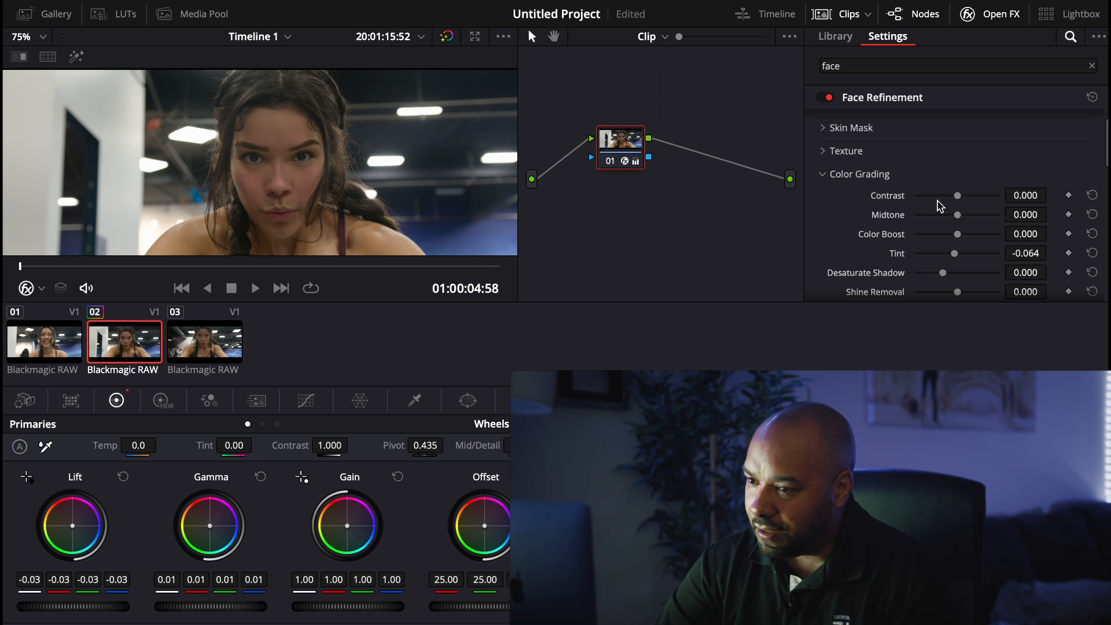
mouse_move(958, 196)
mouse_down()
mouse_move(970, 199)
mouse_move(932, 202)
mouse_move(964, 206)
mouse_up()
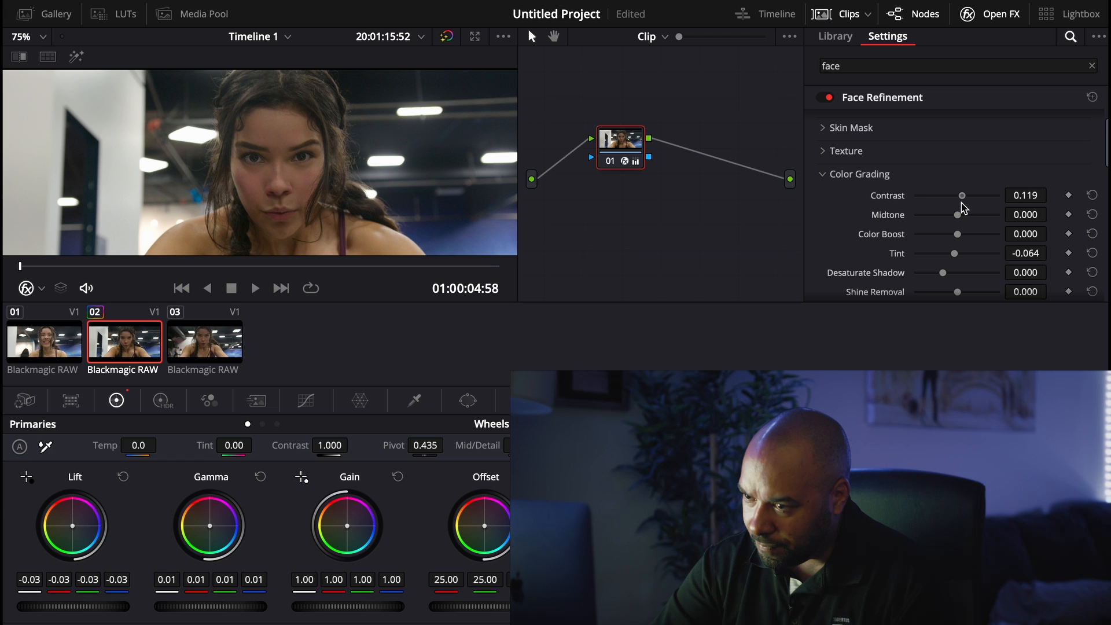
drag(958, 204, 958, 203)
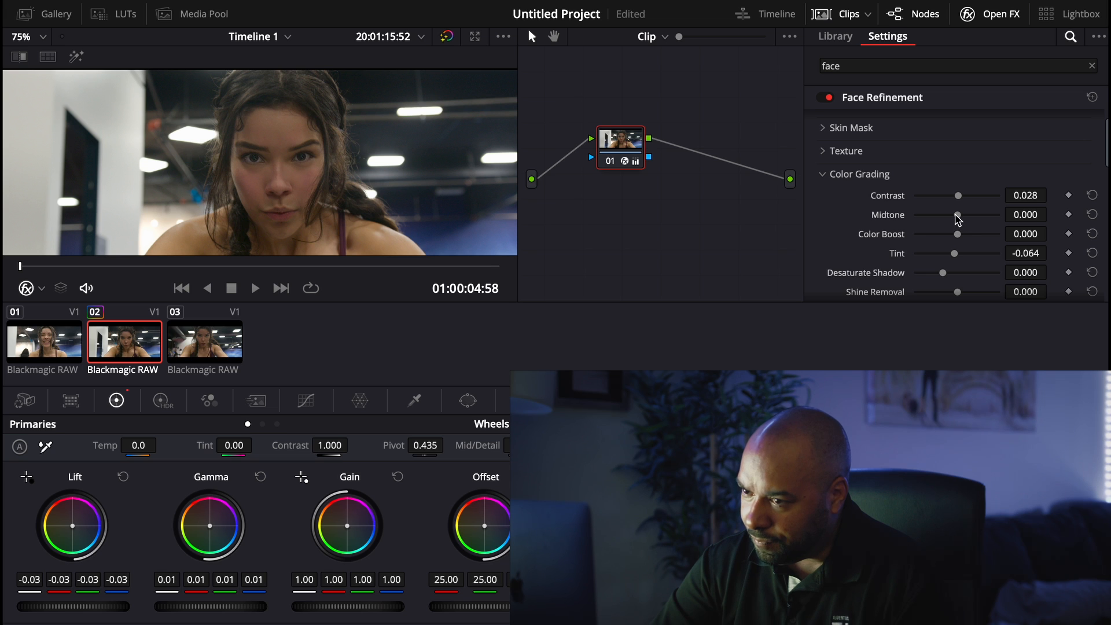
mouse_move(958, 218)
mouse_down()
mouse_move(943, 224)
mouse_move(958, 221)
mouse_up()
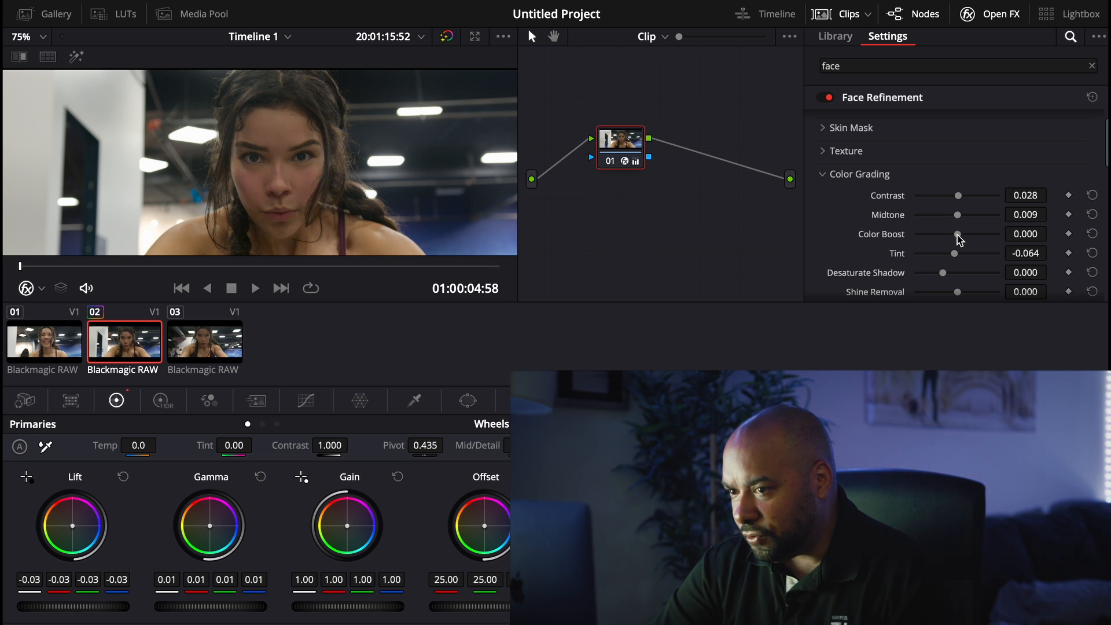
mouse_move(959, 239)
mouse_down()
mouse_move(978, 241)
mouse_move(946, 239)
mouse_move(960, 241)
mouse_up()
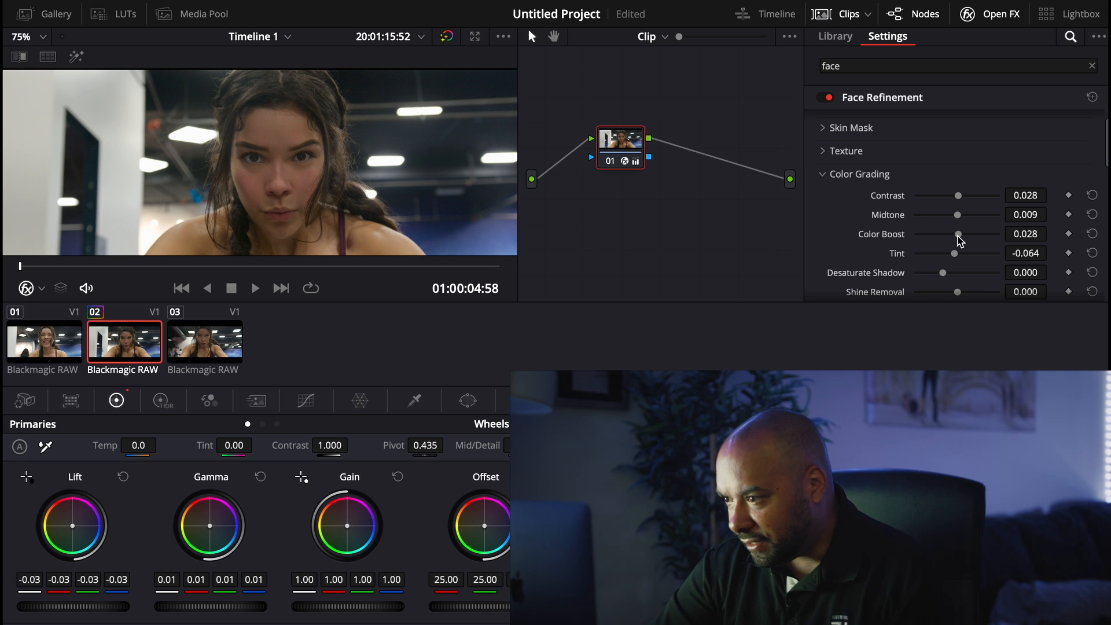
Set Desaturate Shadow to about -0.019 and adjust Shine Removal after testing it at -1.000 and 1.000.
drag(943, 275, 766, 306)
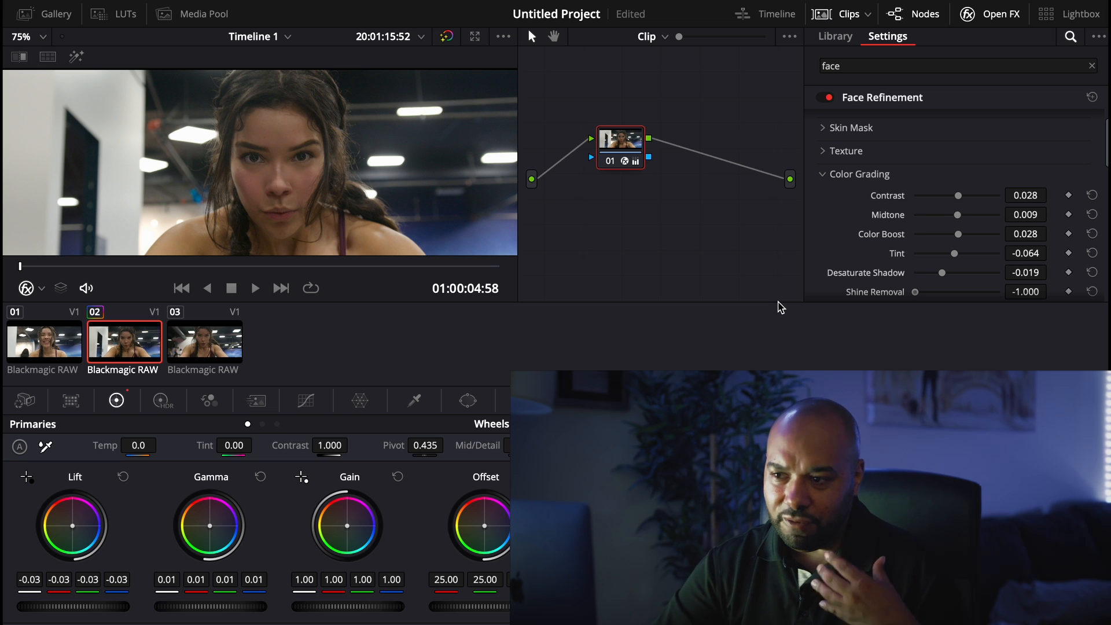
drag(915, 291, 1008, 314)
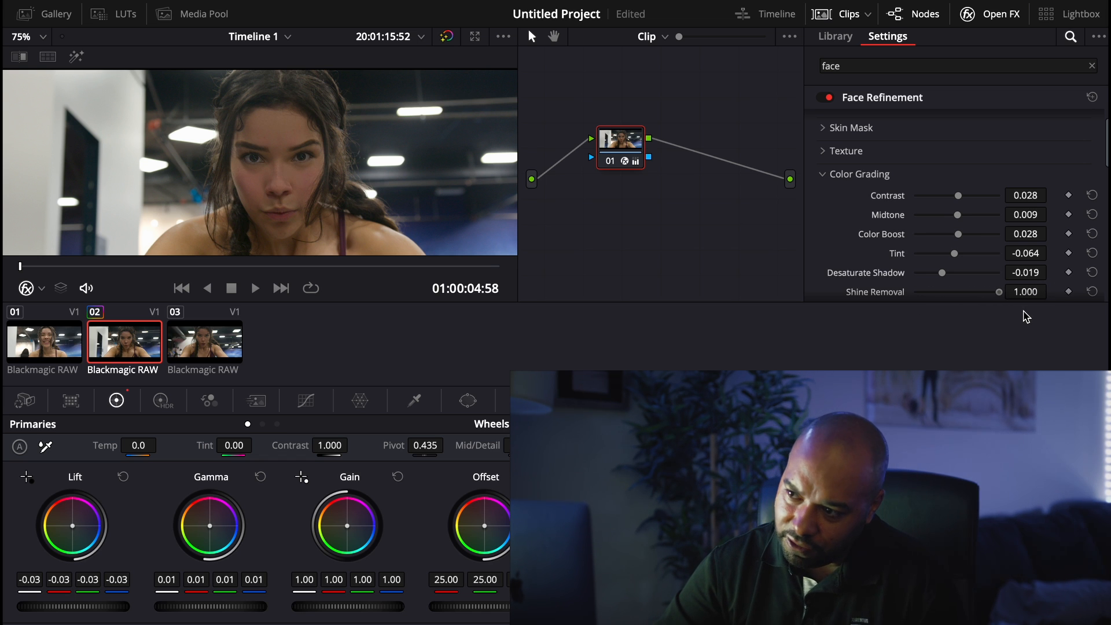
drag(1025, 316, 929, 305)
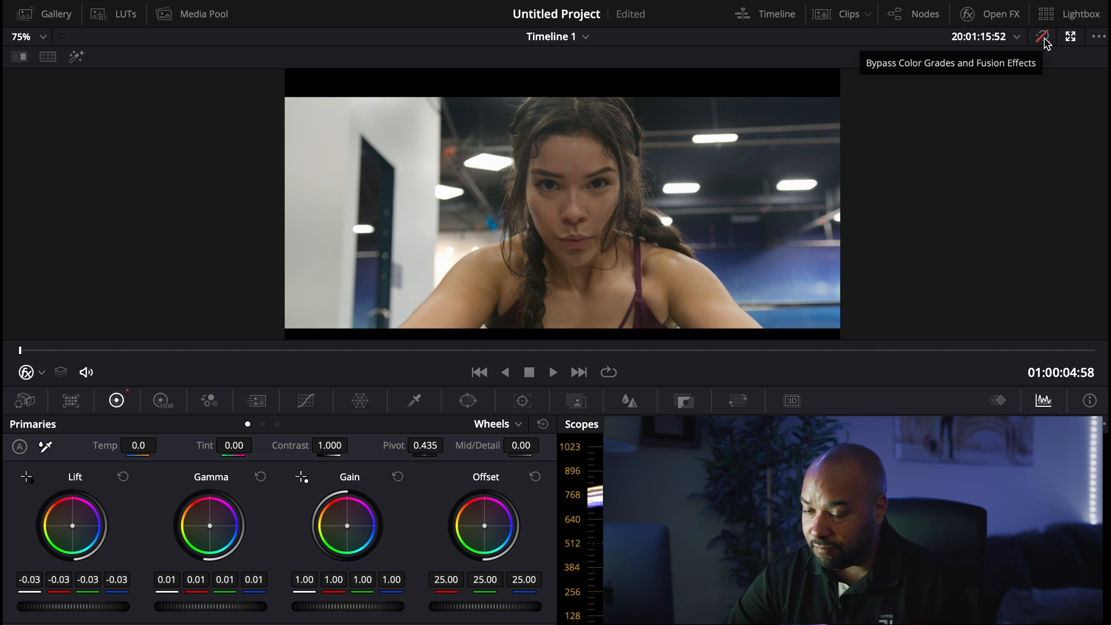
Compare the face in the enlarged viewer with color grades and effects enabled and bypassed, leaving them enabled.
click(1042, 37)
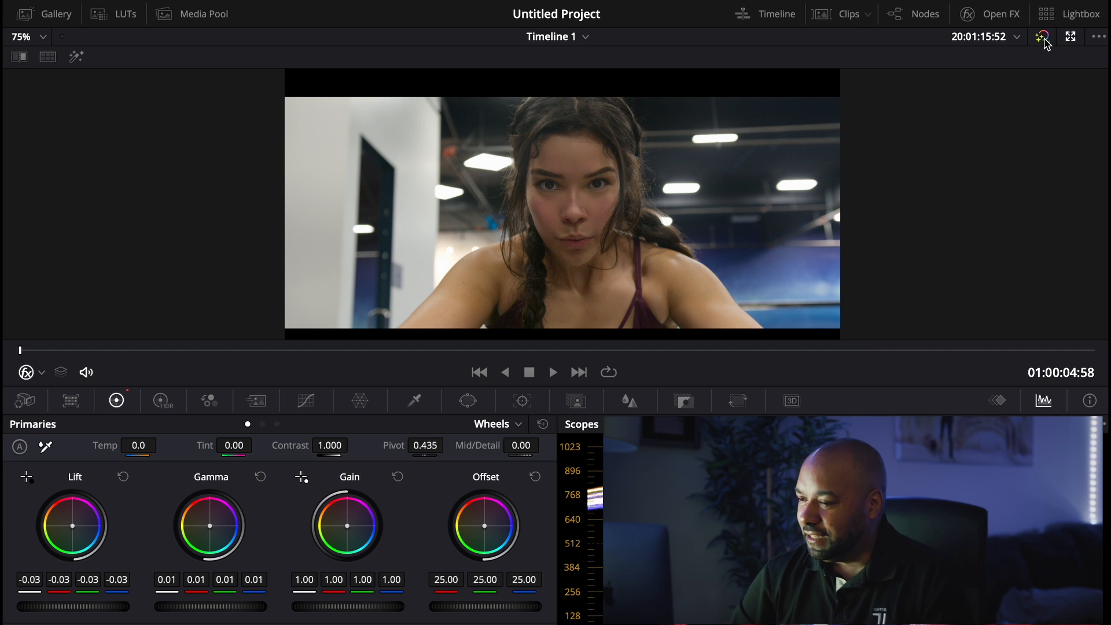
click(1045, 41)
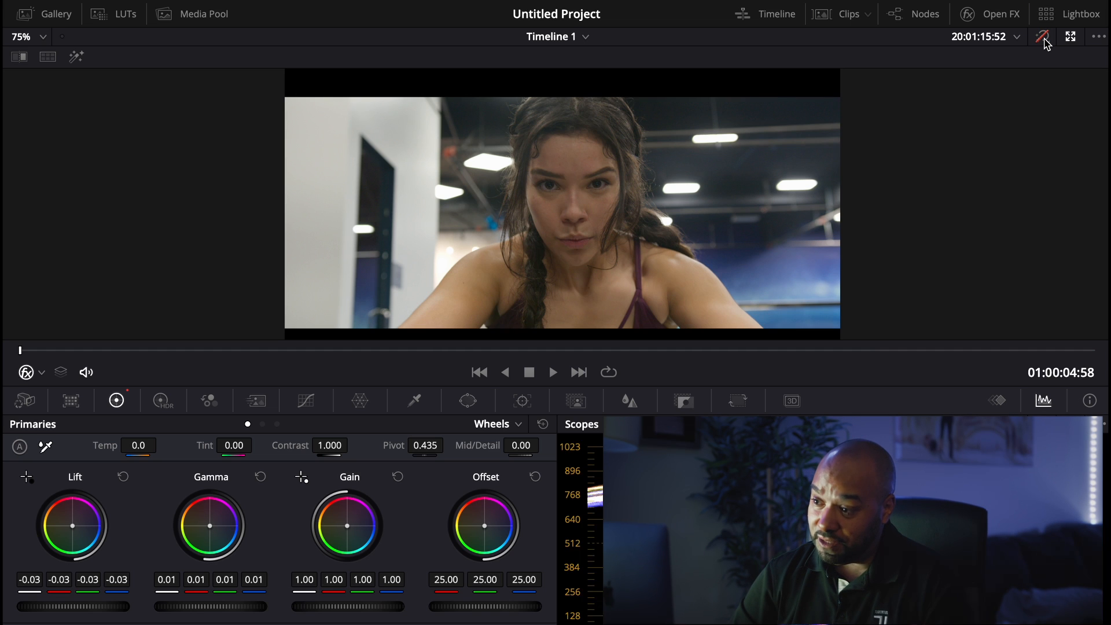
click(1045, 41)
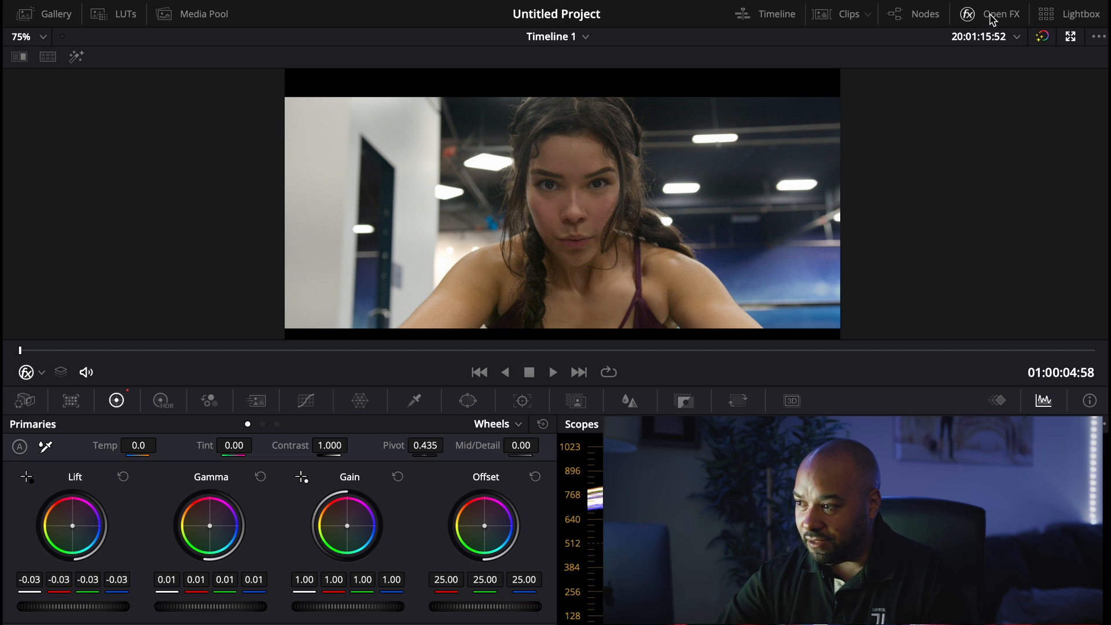
Restore the normal viewer layout with the effect settings and set the Face Refinement Global Blend to about 0.605.
click(1082, 23)
click(1082, 23)
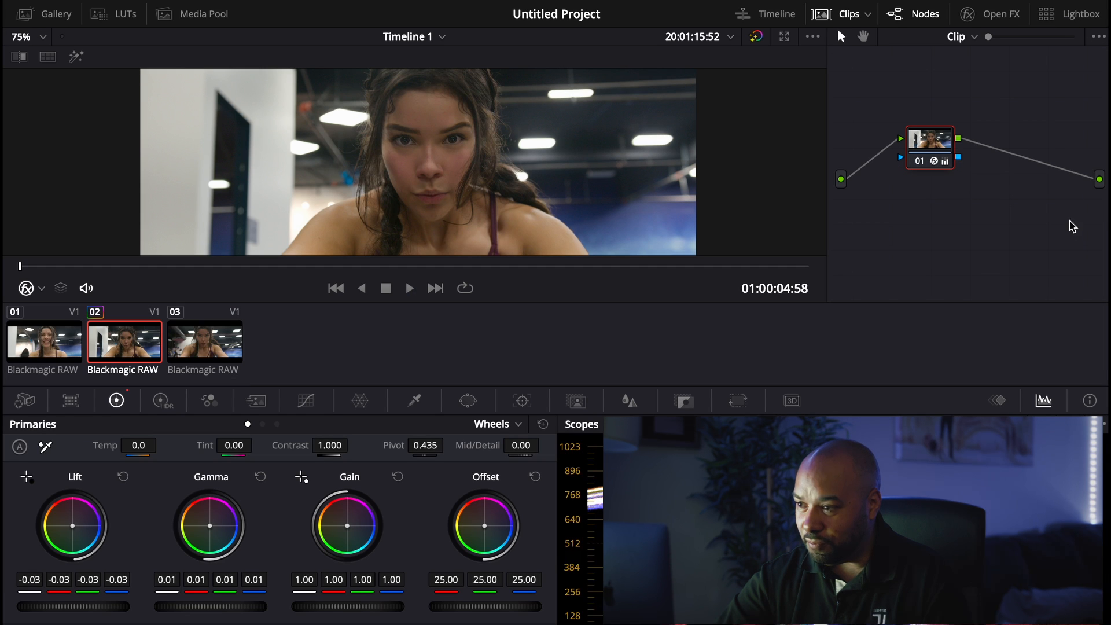
click(998, 17)
drag(1106, 149, 1105, 284)
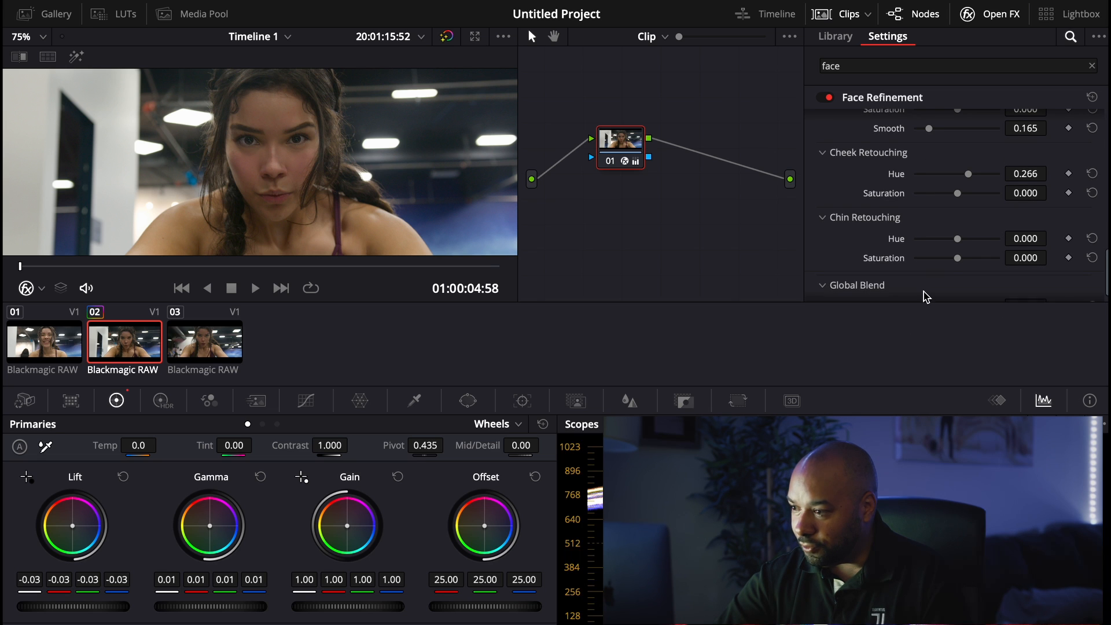
click(929, 289)
drag(997, 286, 967, 301)
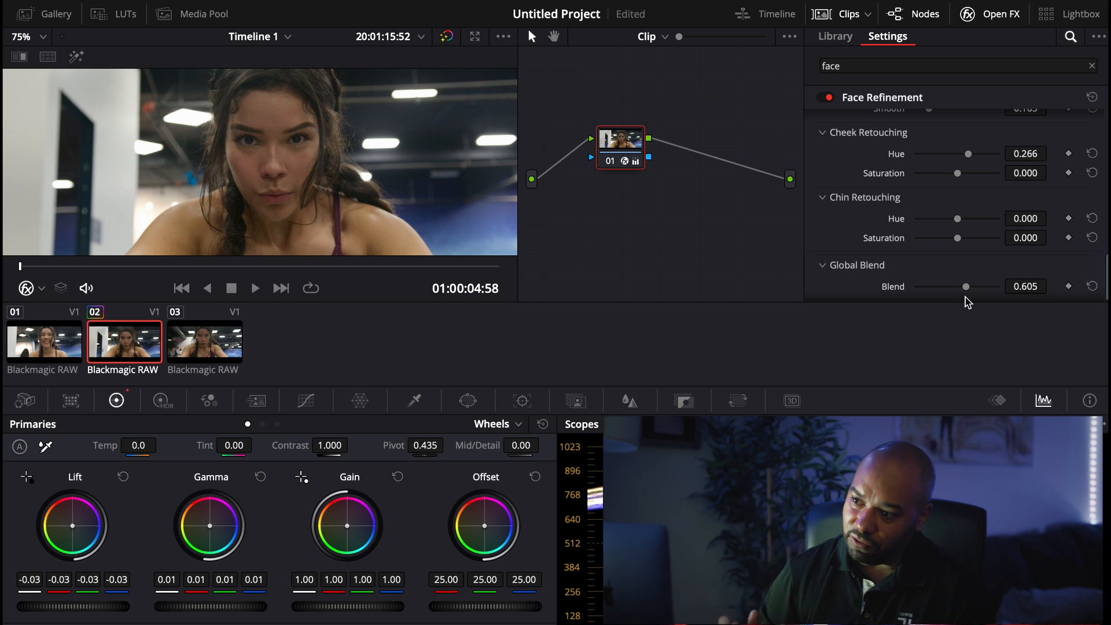